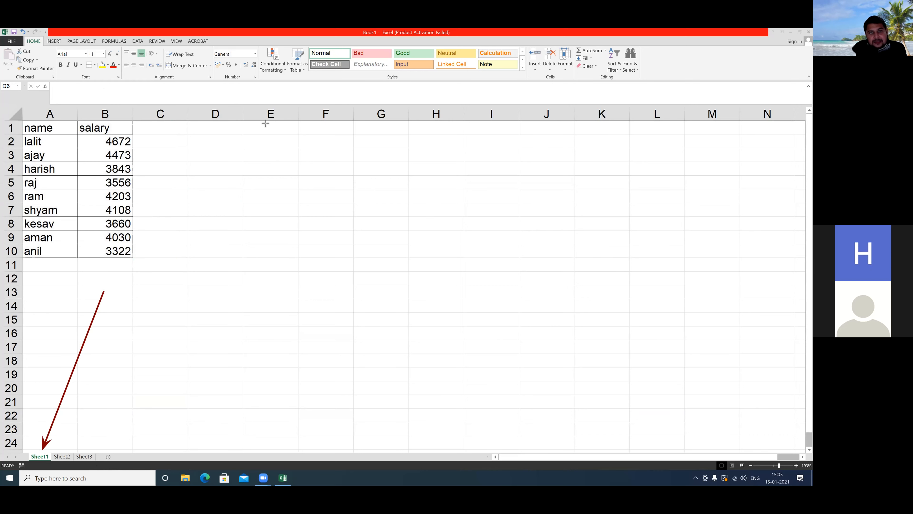
Step: Rename Sheet1 as jan
left_click(39, 456)
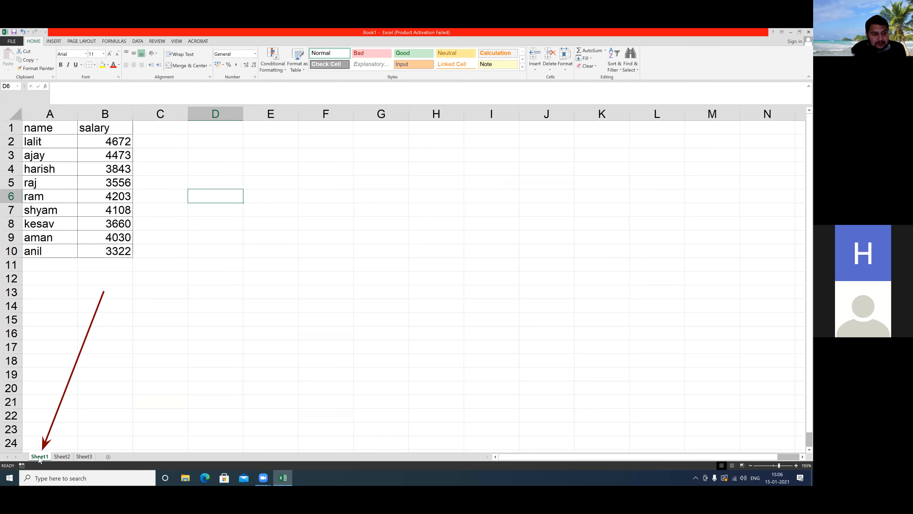
right_click(38, 455)
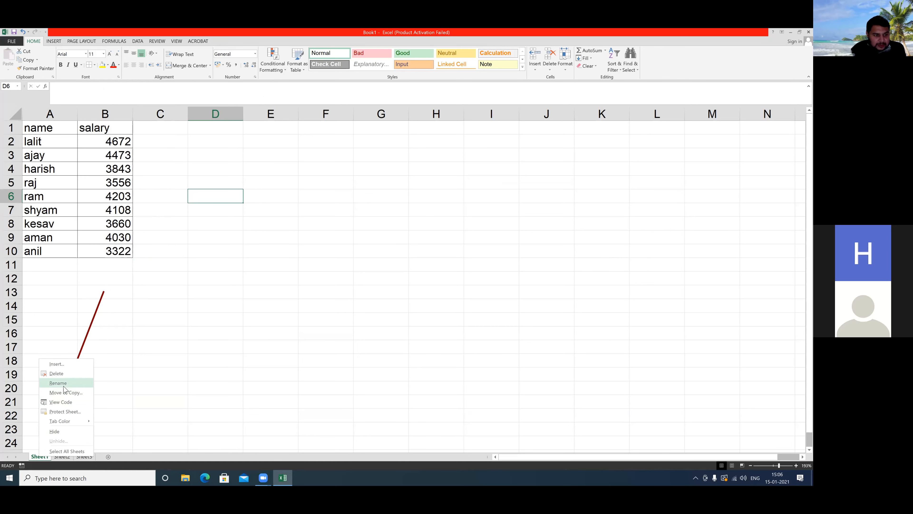
left_click(94, 382)
type("jan")
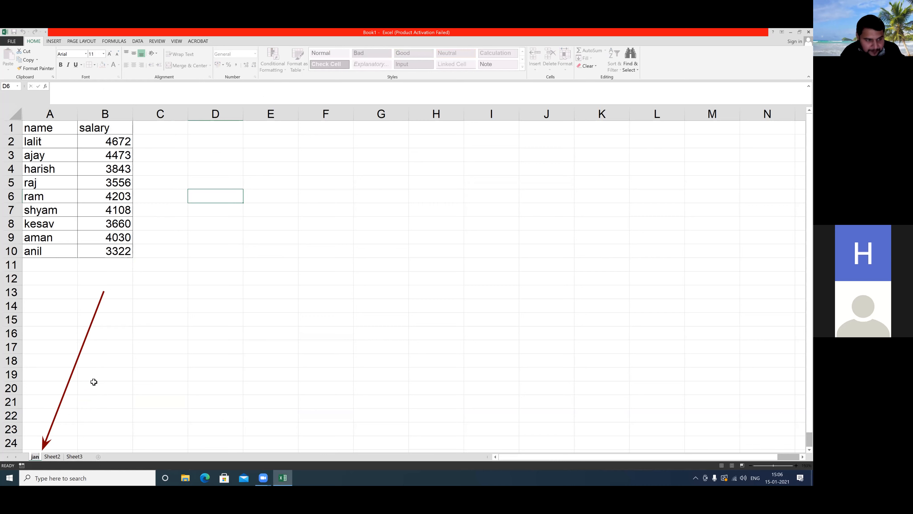
left_click(93, 381)
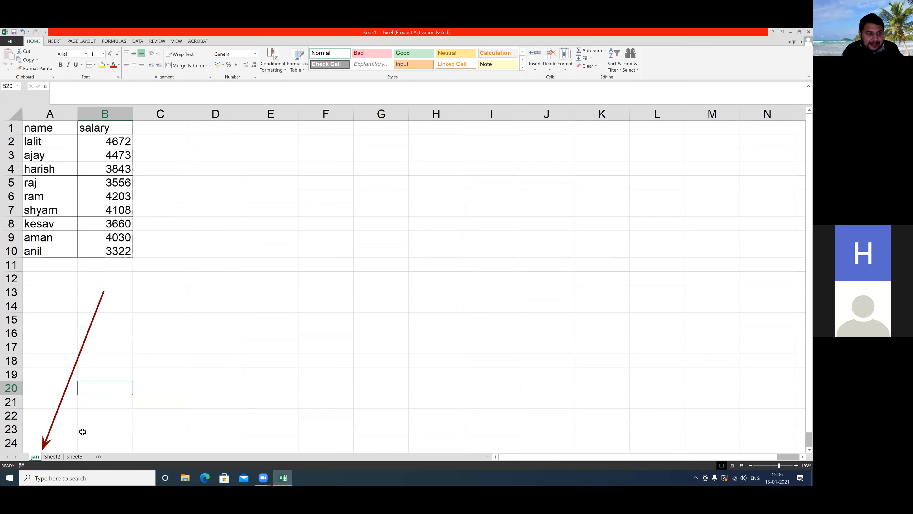
Step: Rename Sheet2 as feb
left_click(52, 456)
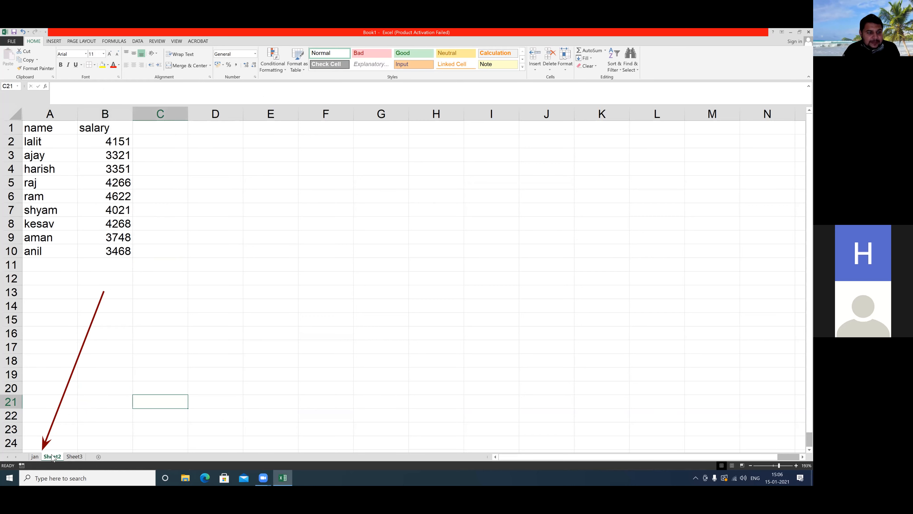
right_click(52, 456)
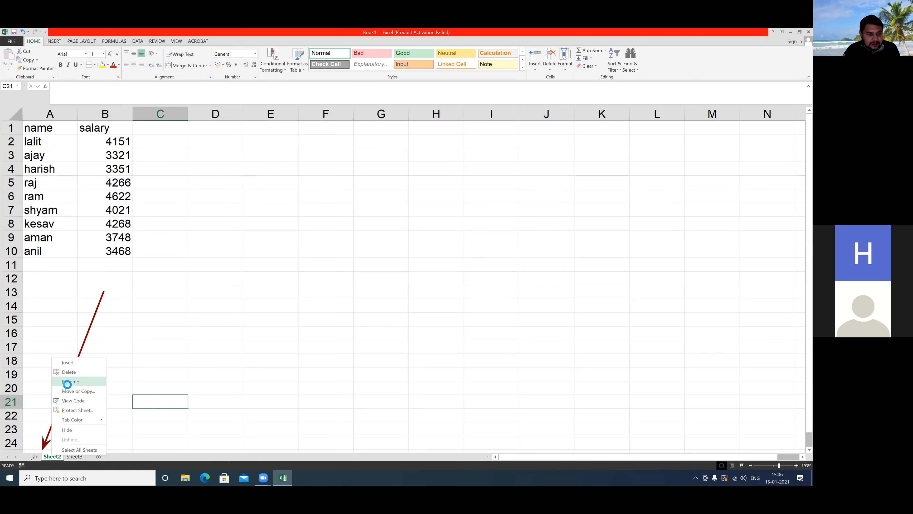
left_click(67, 382)
type("feb")
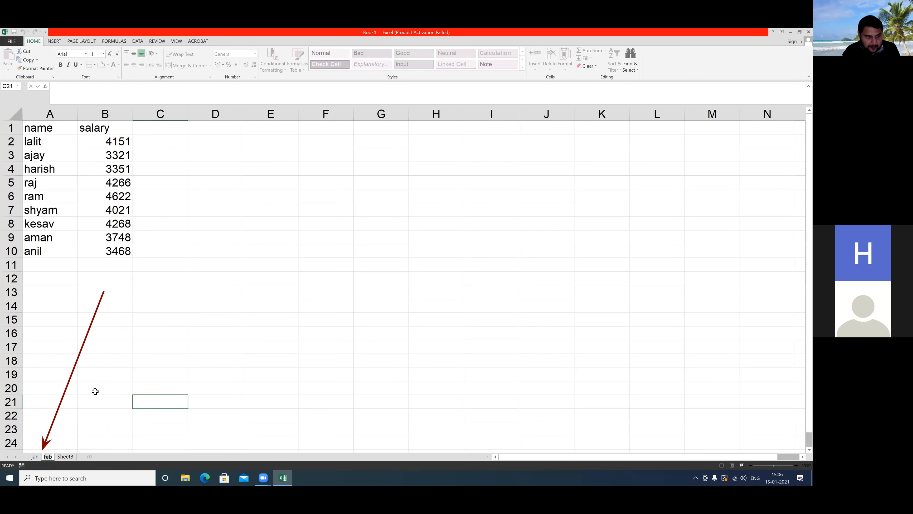
left_click(95, 390)
Step: Rename Sheet3 as march
right_click(65, 456)
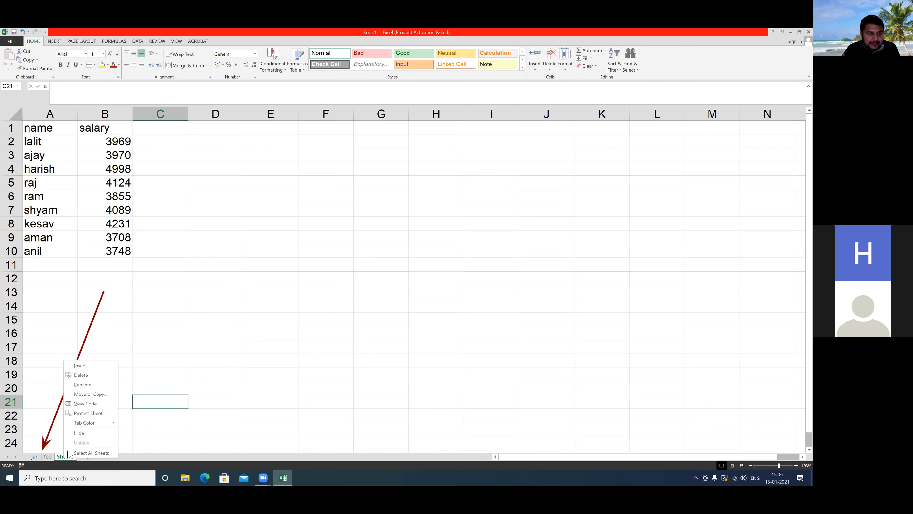
left_click(83, 385)
type("march")
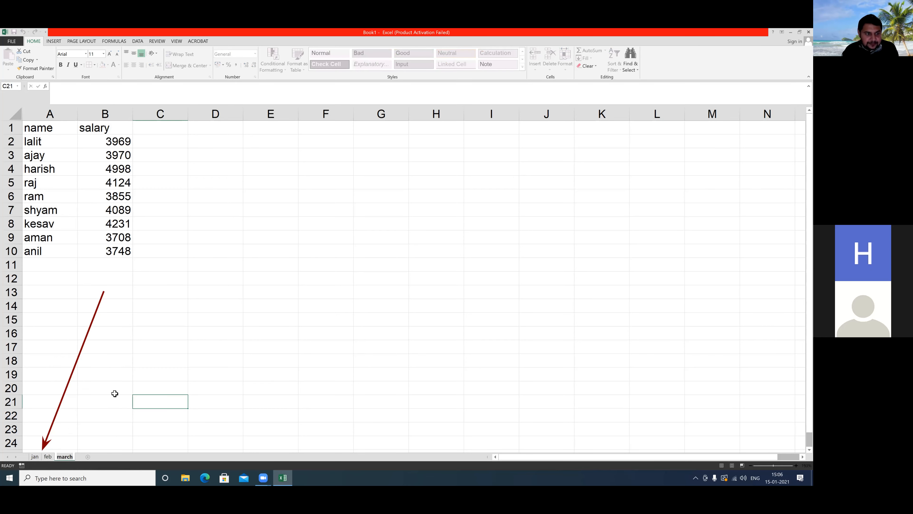
left_click(112, 389)
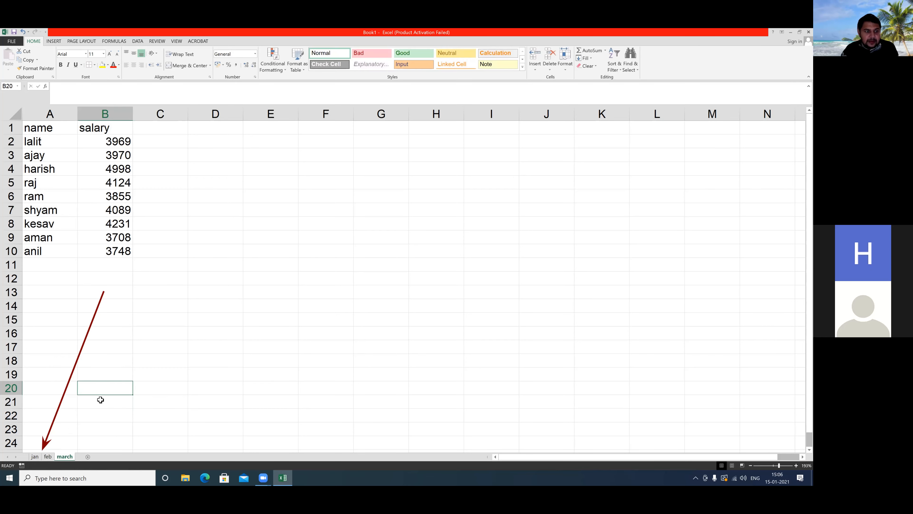
left_click(95, 420)
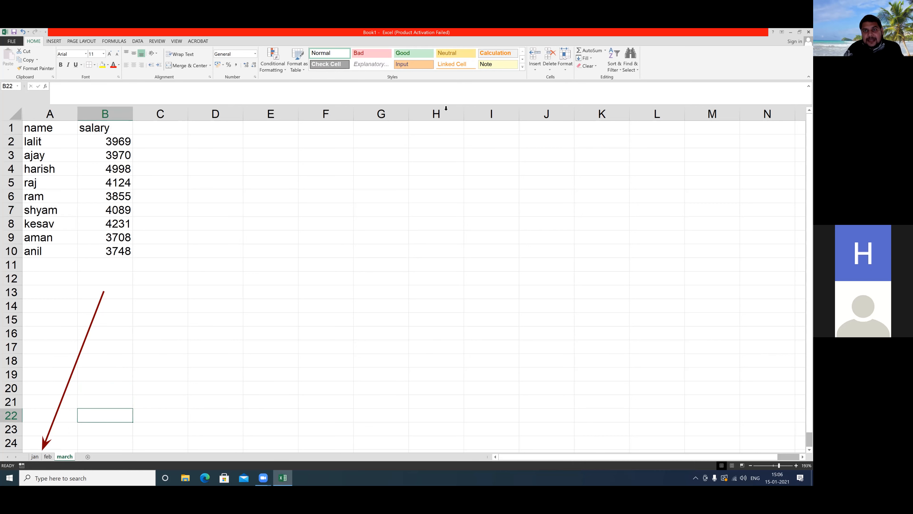
mouse_move(40, 127)
left_mouse_down()
mouse_move(97, 147)
mouse_move(113, 254)
left_mouse_up()
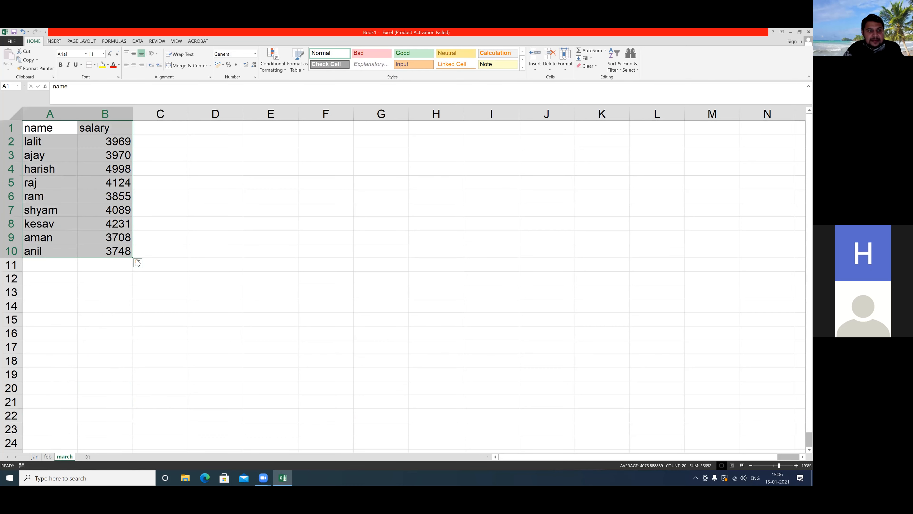
left_click(182, 239)
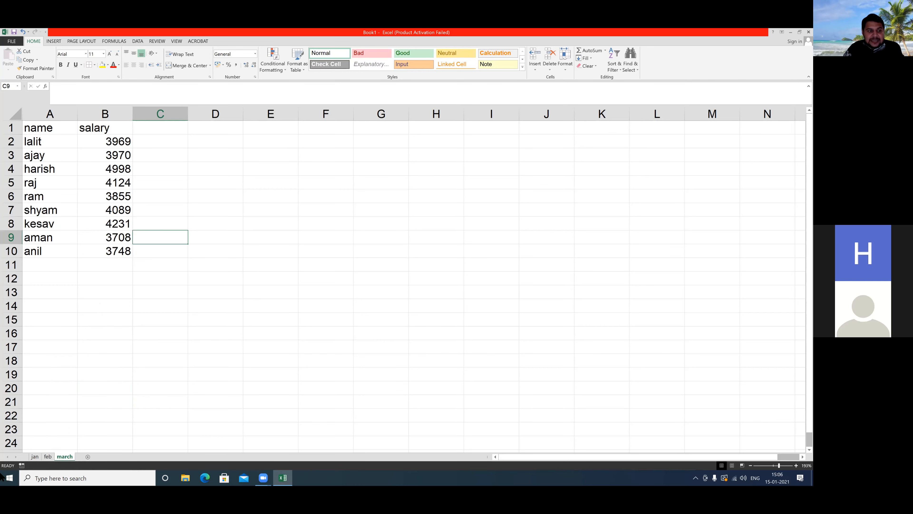
Step: Insert a new blank worksheet directly after the jan sheet
left_click(47, 456)
left_click(33, 456)
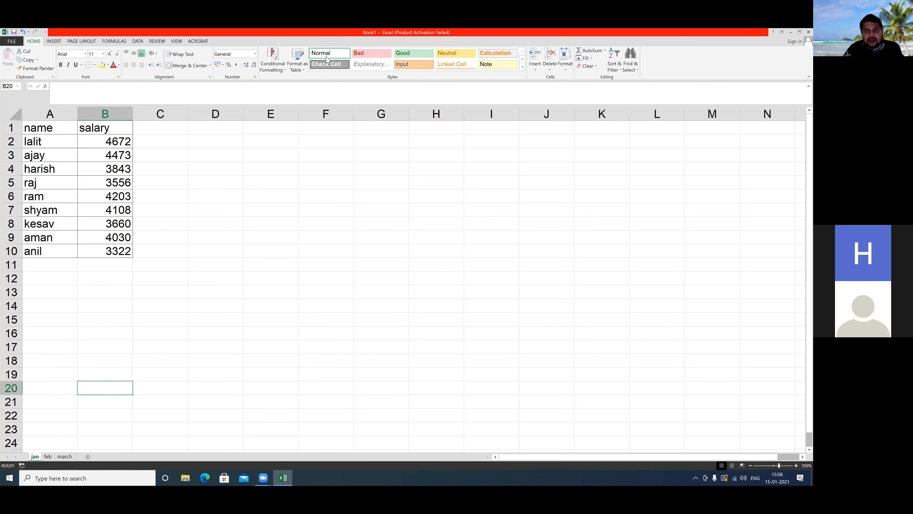
left_click_drag(161, 281, 91, 445)
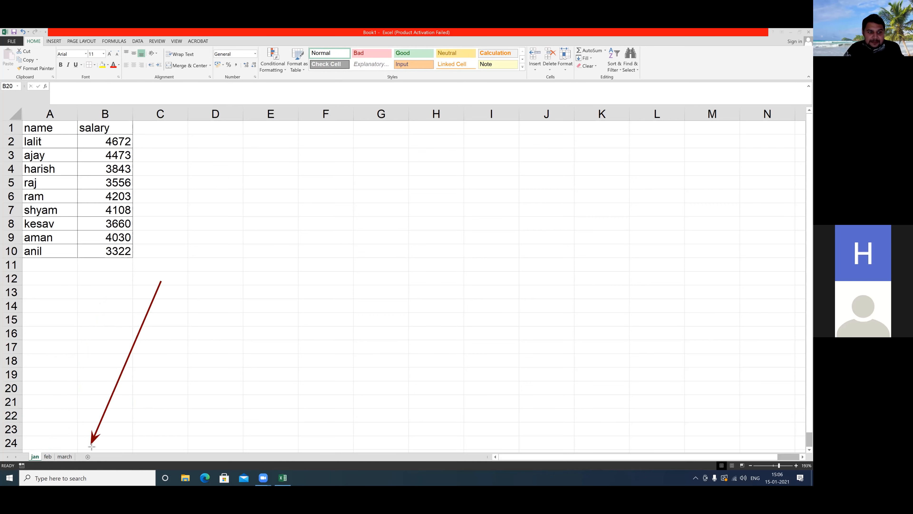
left_click(278, 83)
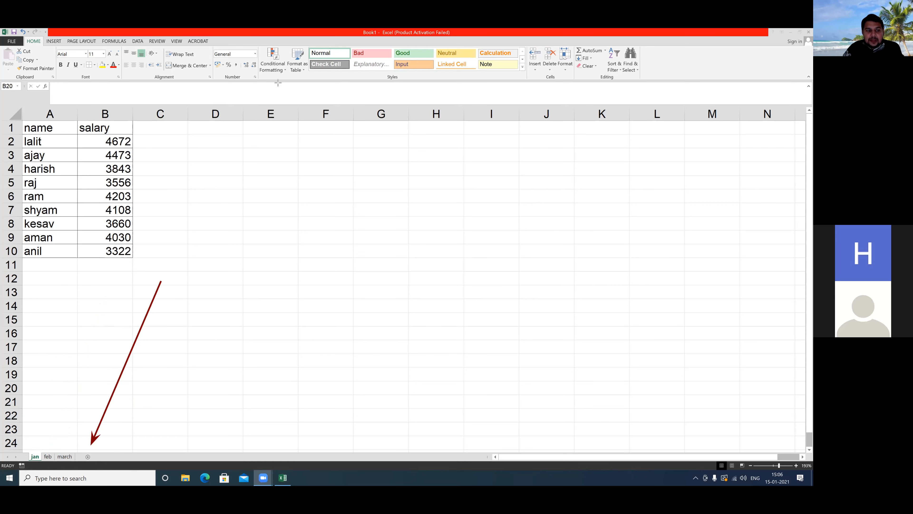
left_click(88, 456)
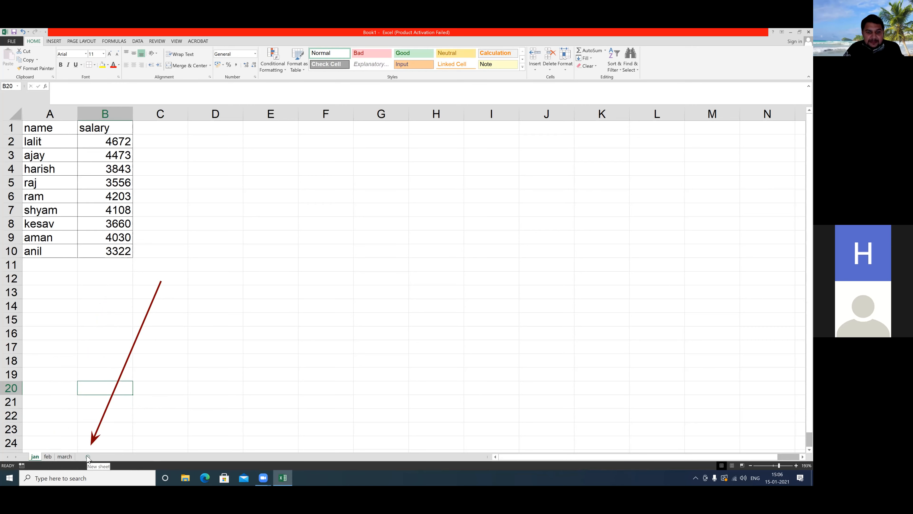
left_click(88, 456)
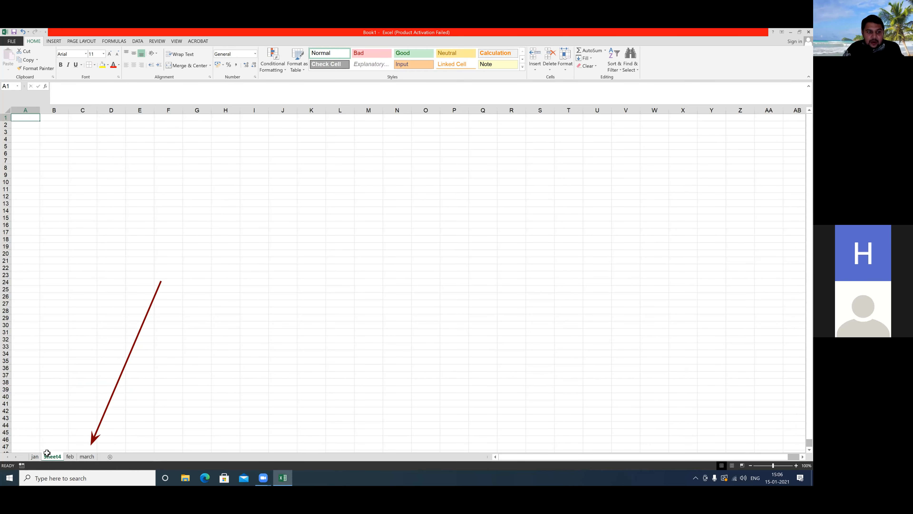
Step: Rename the new blank sheet between jan and feb as mastersheet
right_click(48, 454)
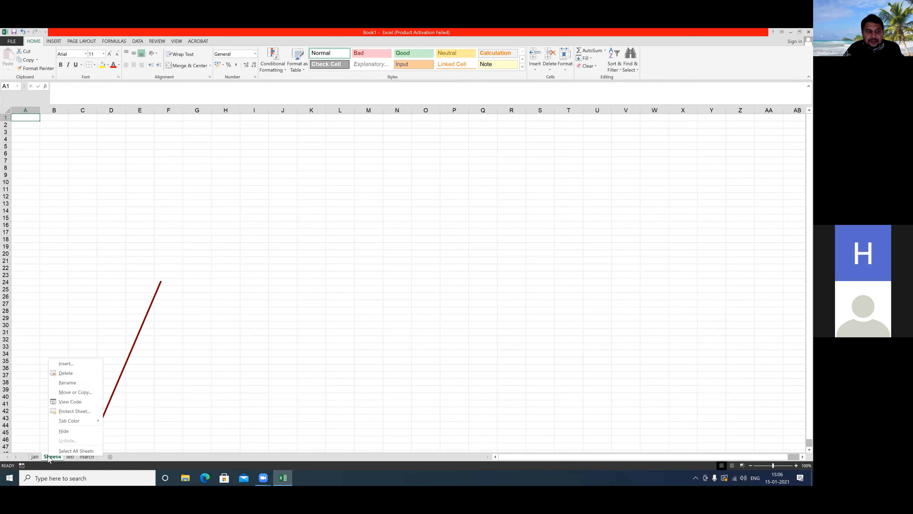
left_click(67, 382)
type("ma")
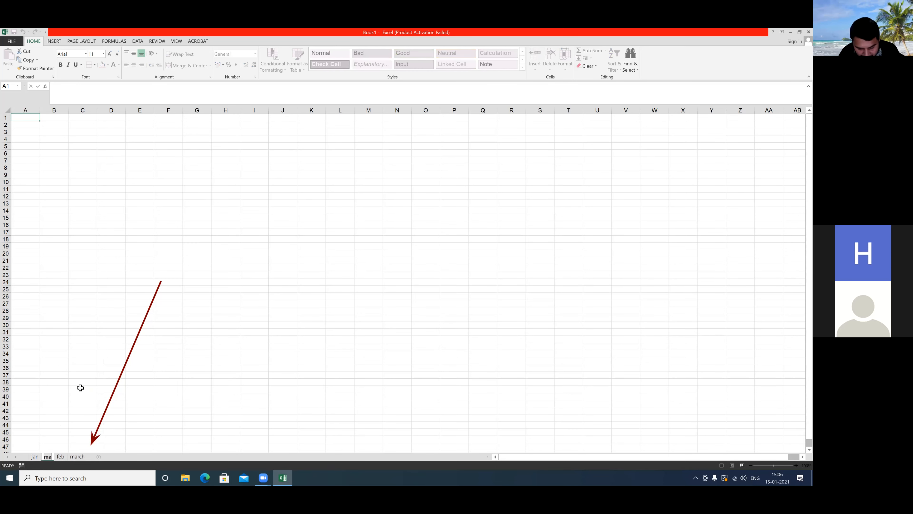
type("stersheet")
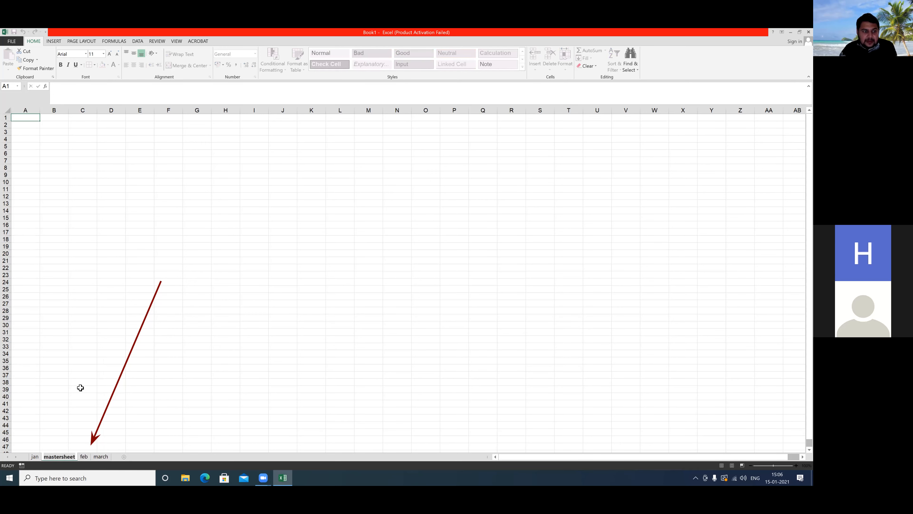
left_click(80, 388)
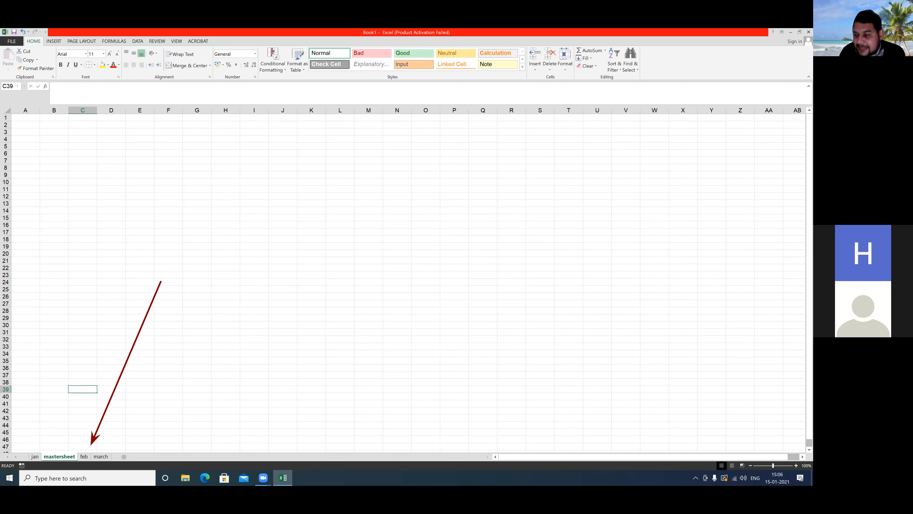
Step: Start the Consolidate command with cell A1 of the mastersheet as the destination
scroll(643, 448, "up", 5, "ctrl")
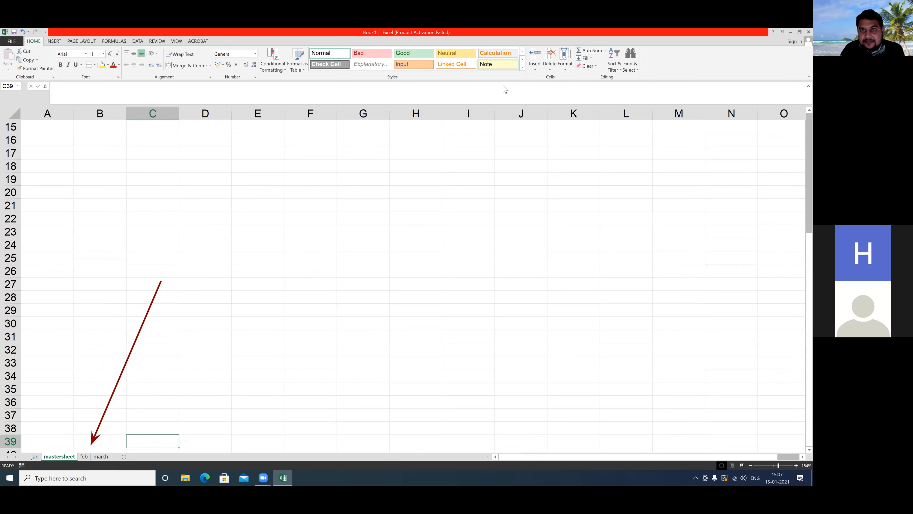
scroll(102, 188, "up", 5)
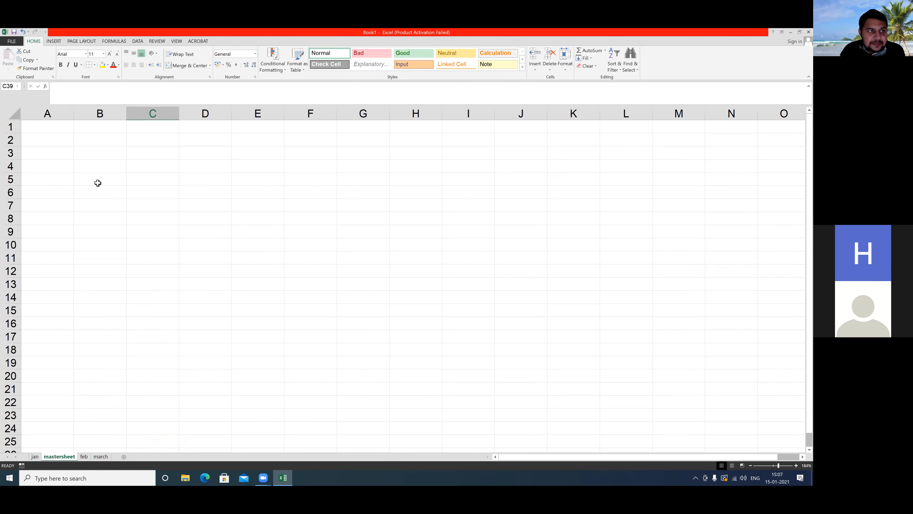
left_click(50, 125)
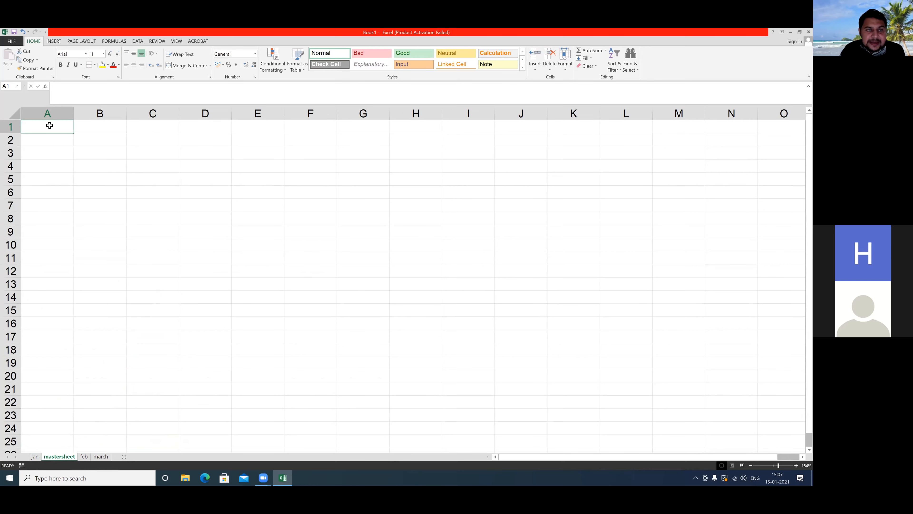
left_click(244, 68)
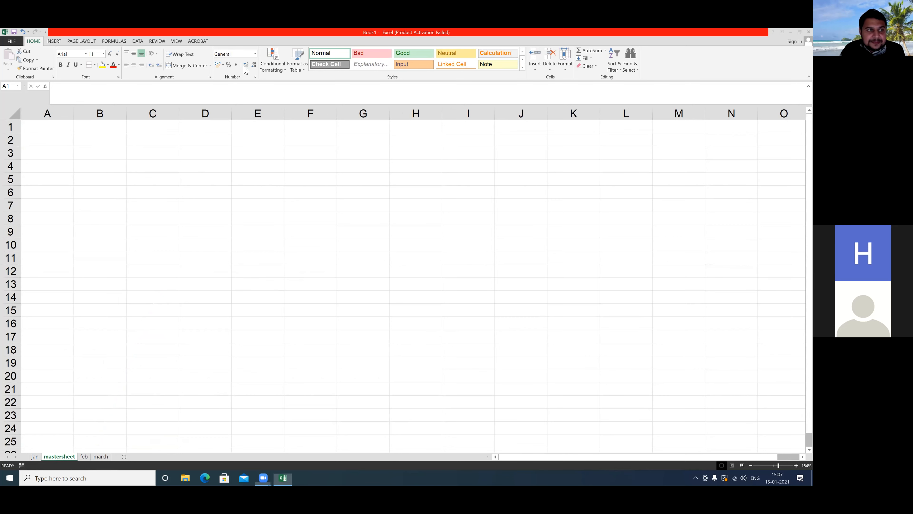
left_click(36, 128)
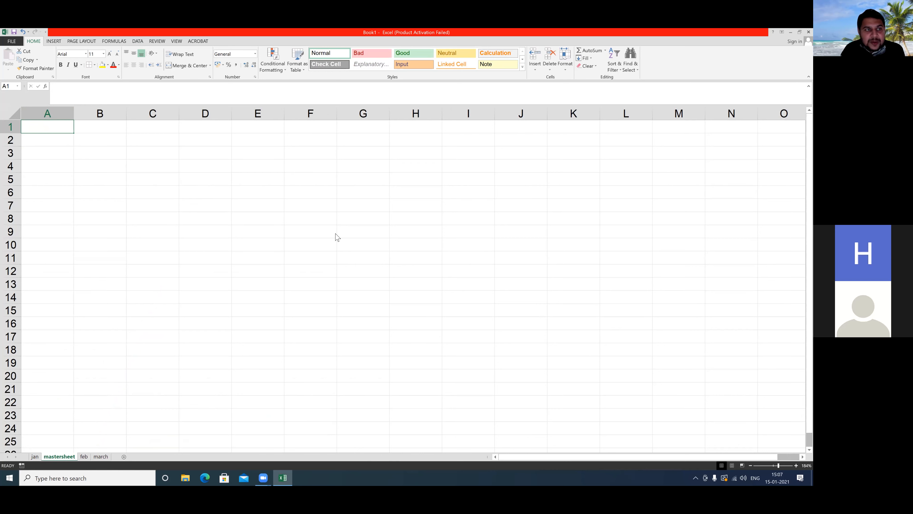
left_click_drag(129, 181, 137, 44)
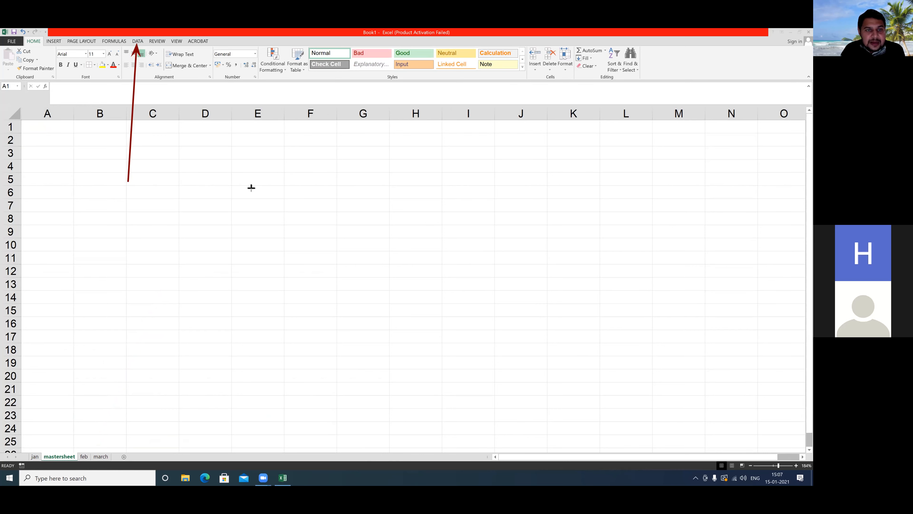
left_click(136, 42)
left_click(137, 42)
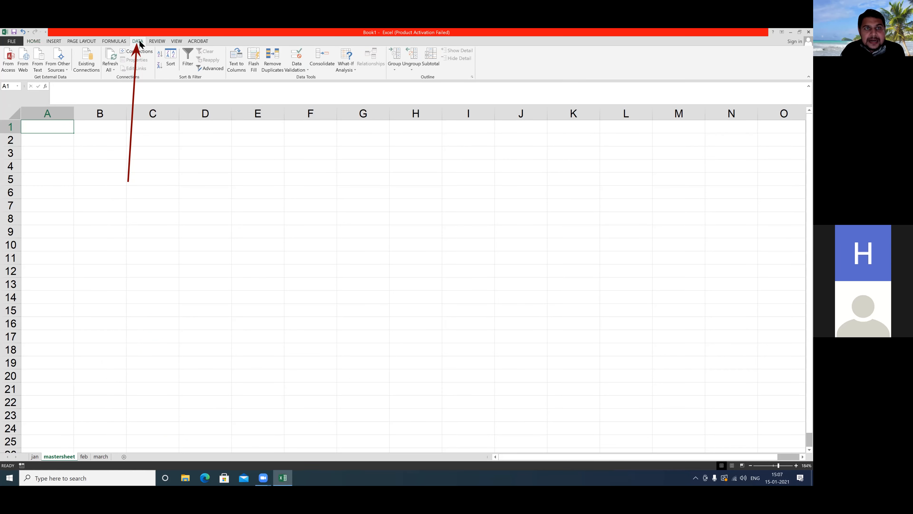
left_click(277, 187)
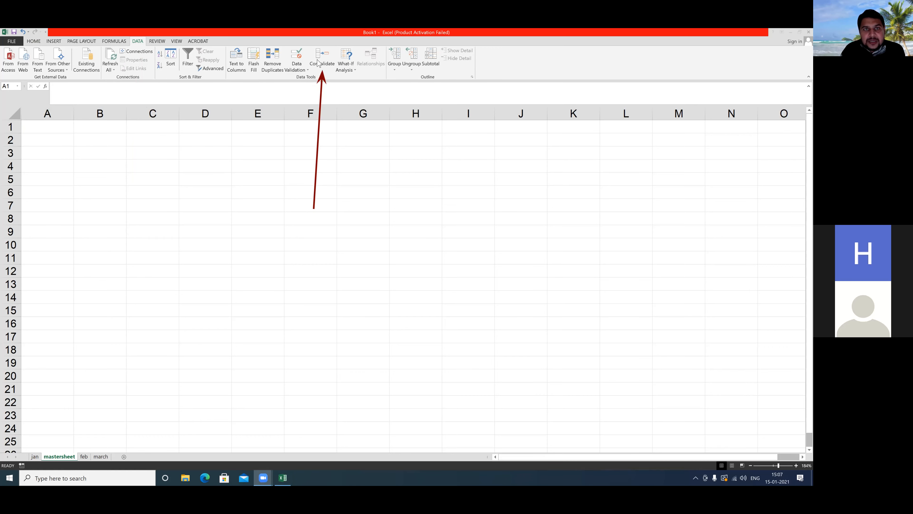
left_click(318, 63)
left_click(318, 63)
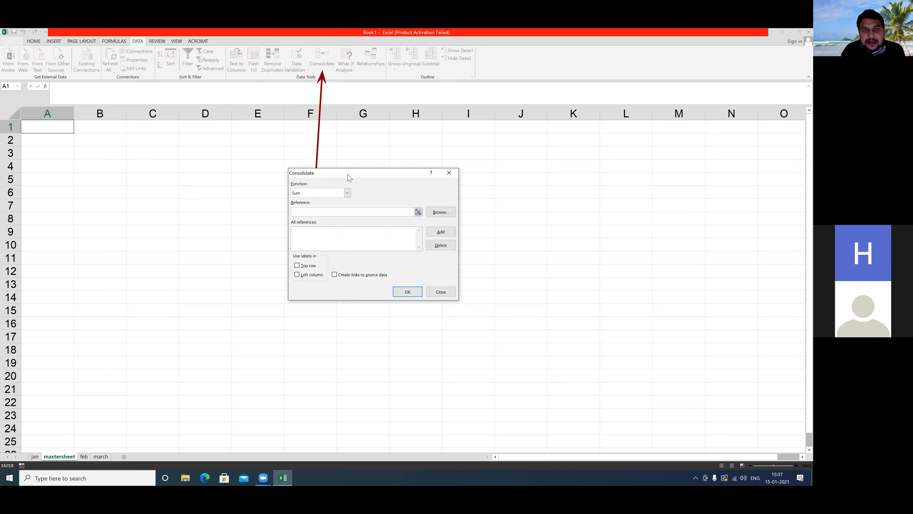
left_click_drag(348, 176, 390, 232)
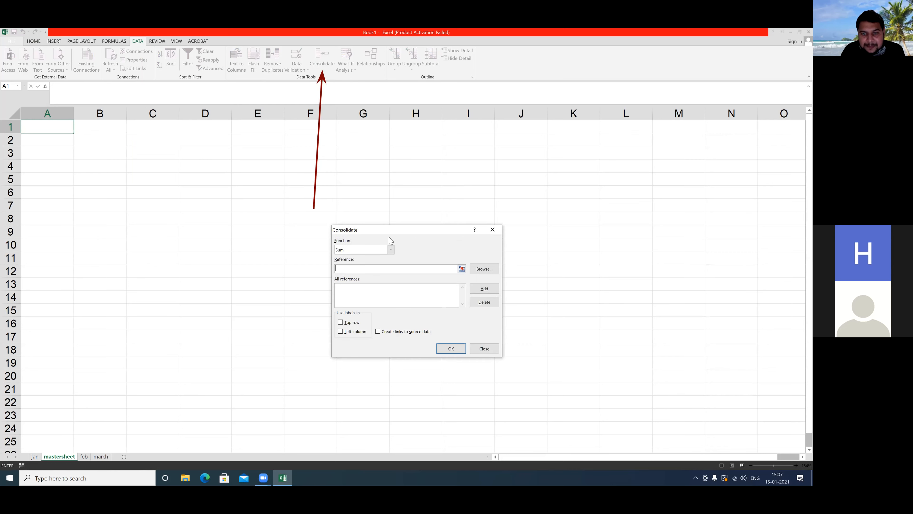
Step: Choose Sum as the function for the consolidation
left_click(391, 250)
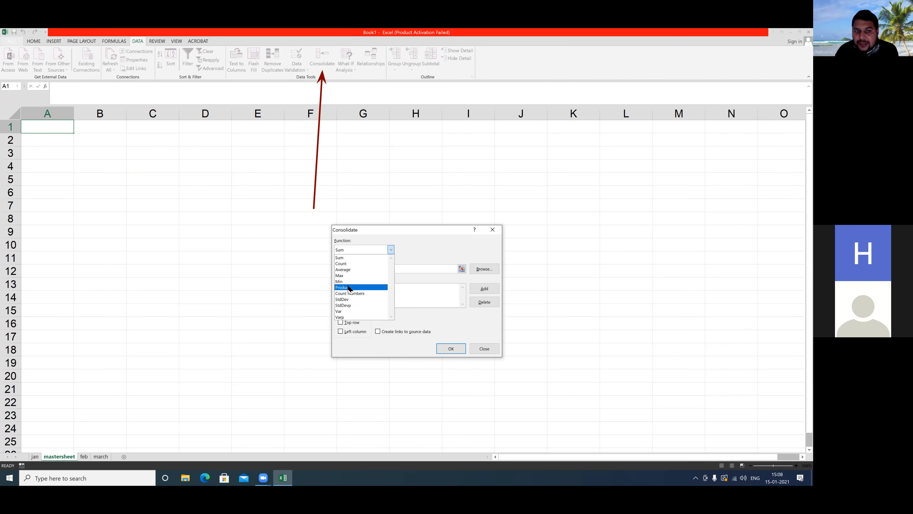
left_click(351, 258)
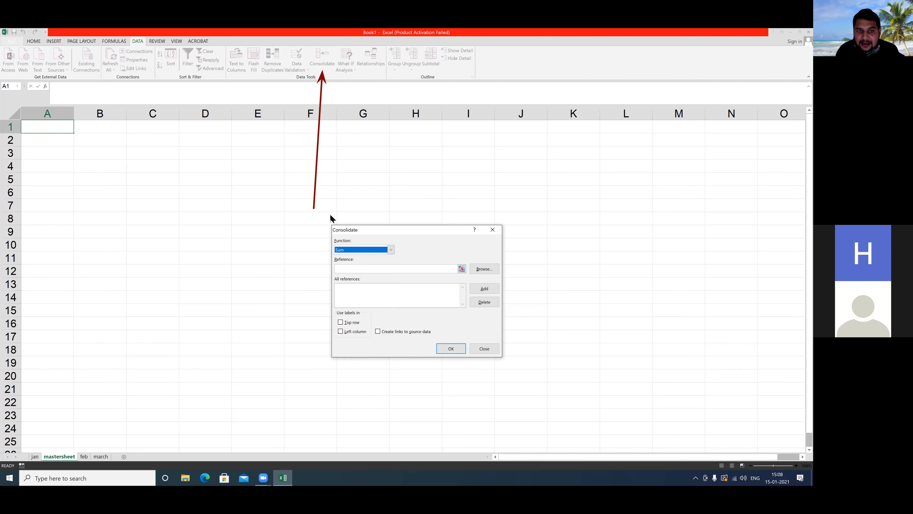
mouse_move(359, 252)
left_mouse_down()
mouse_move(316, 261)
mouse_move(402, 268)
mouse_move(362, 260)
left_mouse_up()
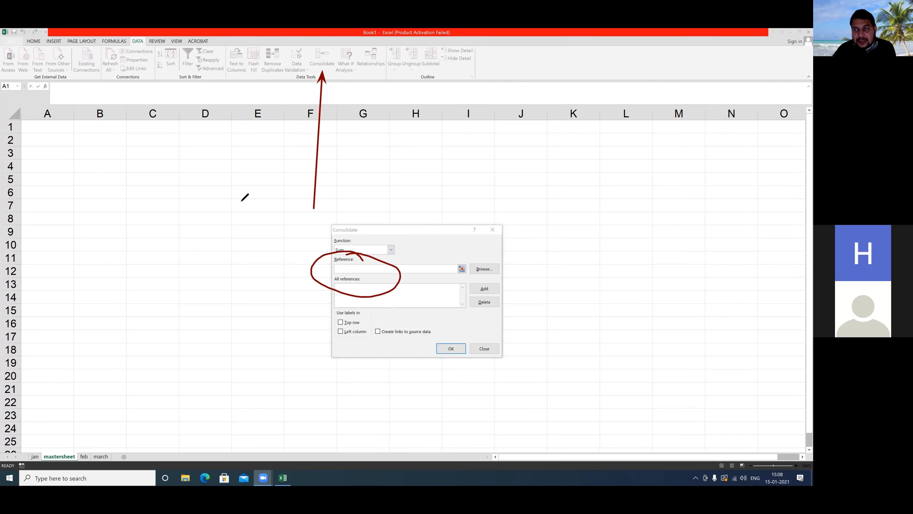
Step: Add the range A1:B10 of the jan sheet to the list of references for the consolidation
left_click(344, 269)
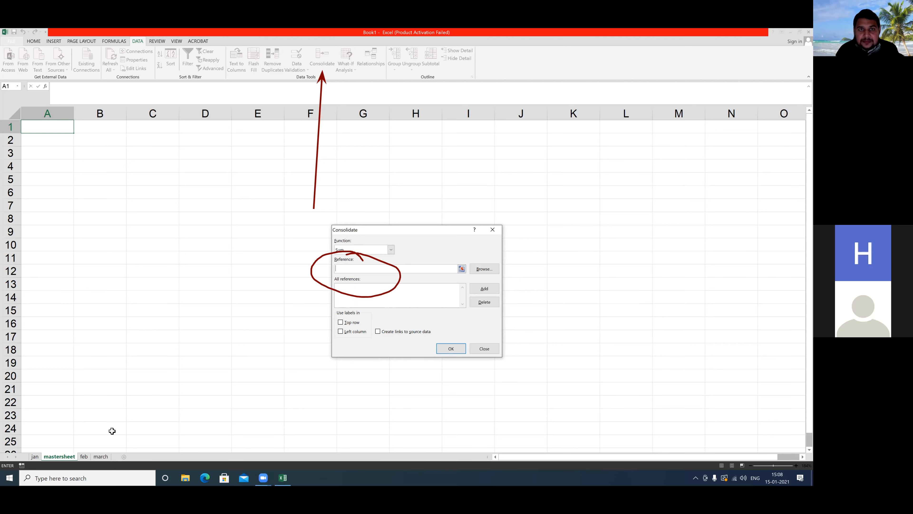
left_click(431, 74)
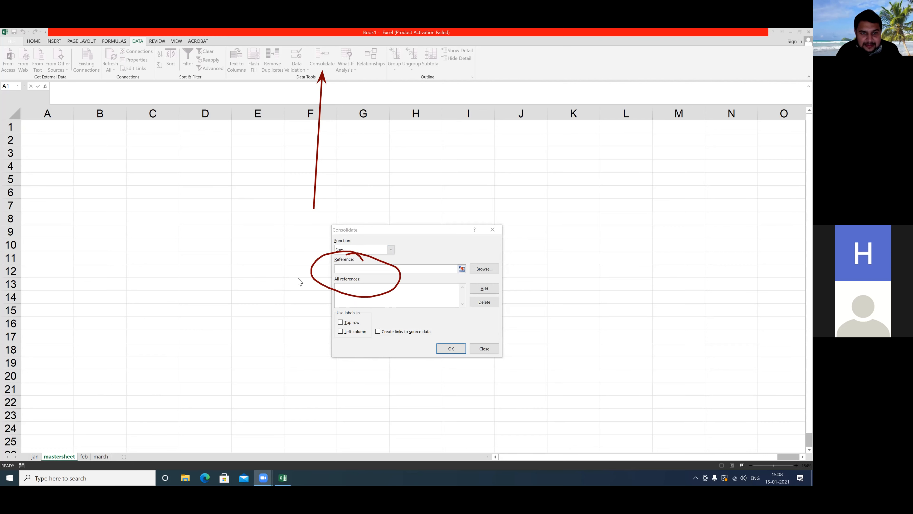
left_click(342, 268)
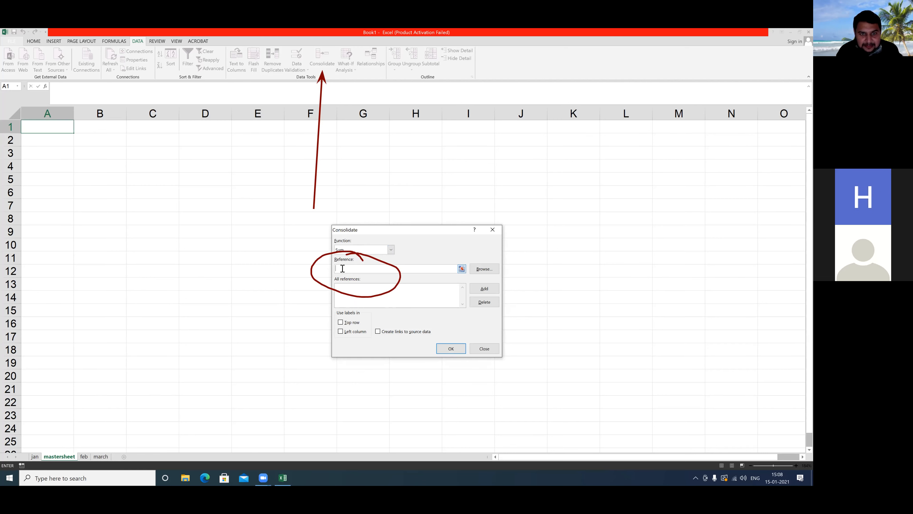
left_click(35, 456)
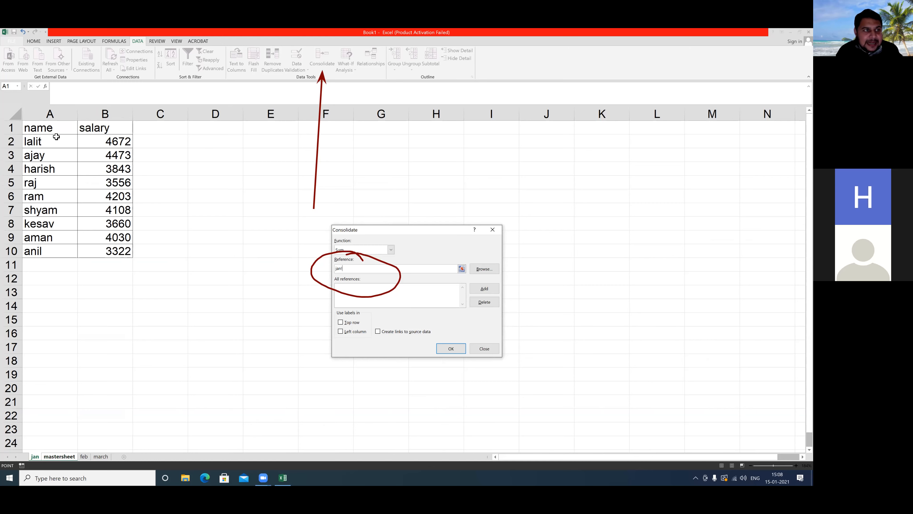
left_click_drag(35, 124, 113, 249)
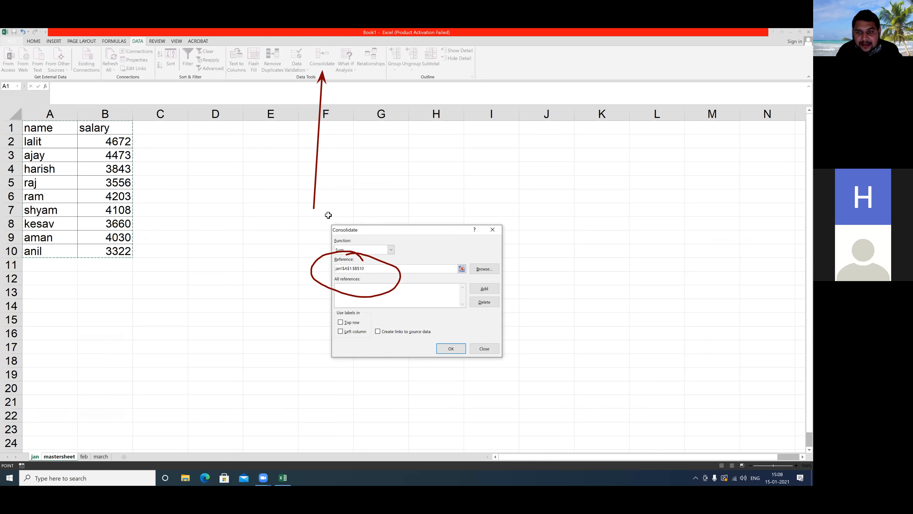
mouse_move(496, 283)
left_mouse_down()
mouse_move(466, 279)
mouse_move(502, 299)
mouse_move(492, 281)
left_mouse_up()
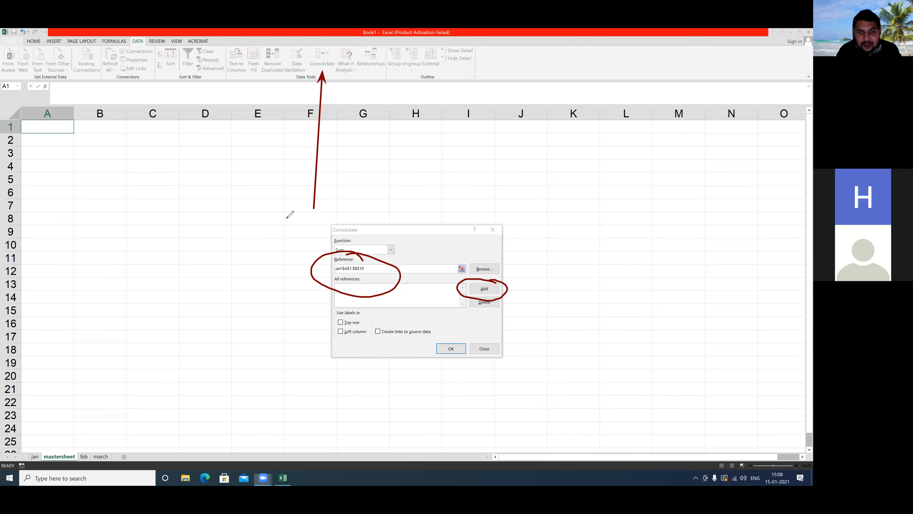
left_click(483, 288)
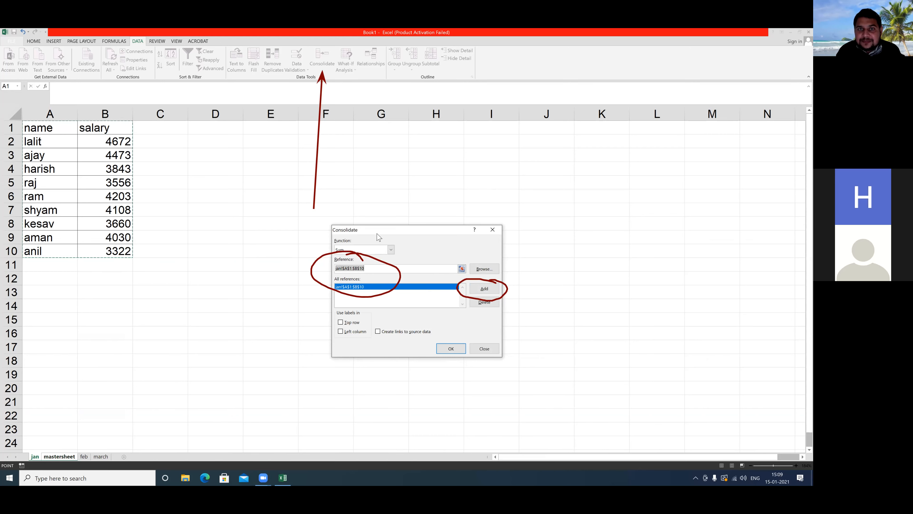
Step: Clear the jan range from the Reference entry, keeping it in the list of all references
left_click(421, 75)
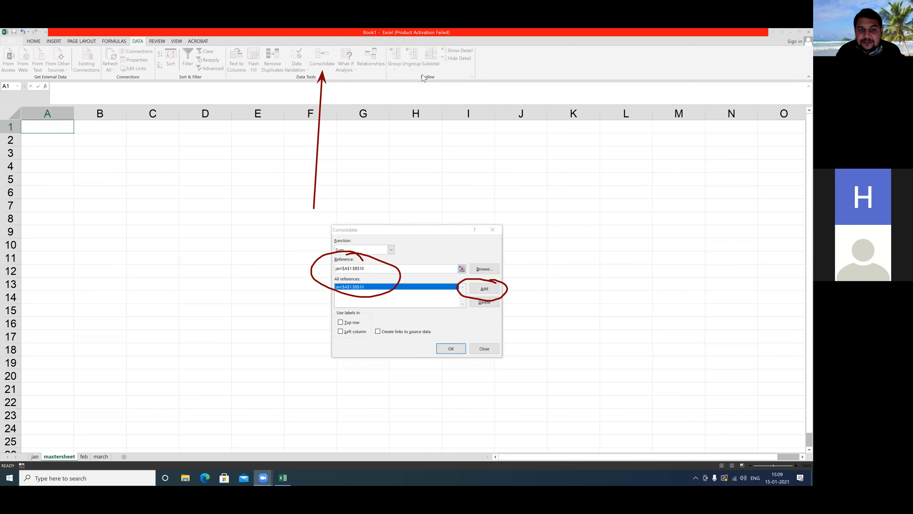
left_click(420, 100)
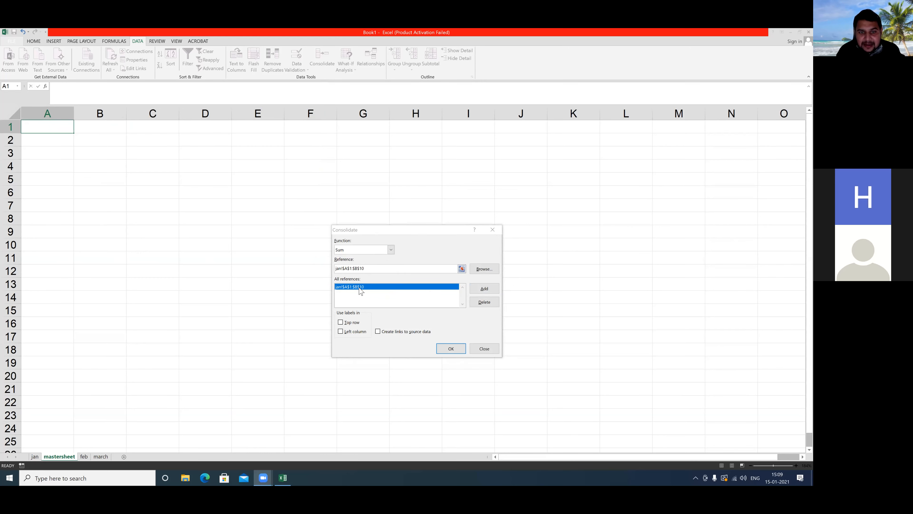
left_click(393, 271)
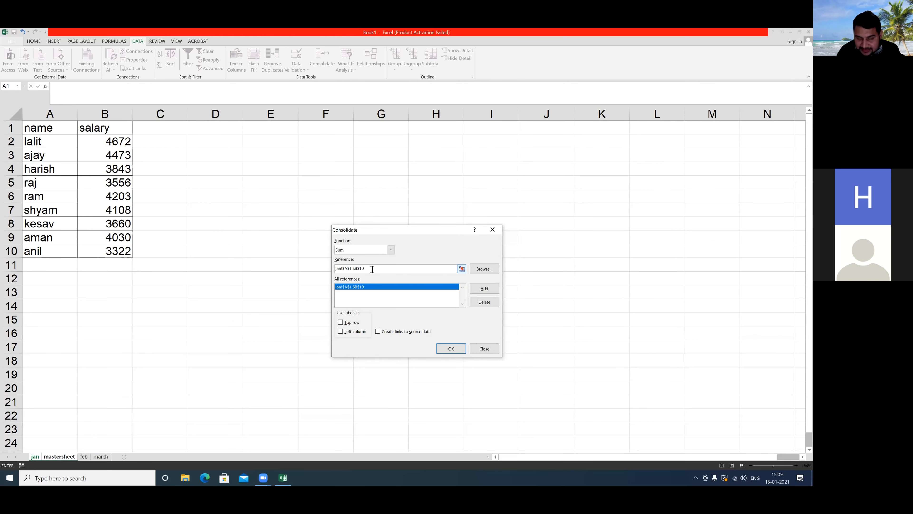
key("BackSpace")
key("BackSpace")
key("BackSpace")
key("BackSpace")
key("BackSpace")
key("BackSpace")
key("BackSpace")
key("BackSpace")
key("BackSpace")
key("BackSpace")
key("BackSpace")
key("BackSpace")
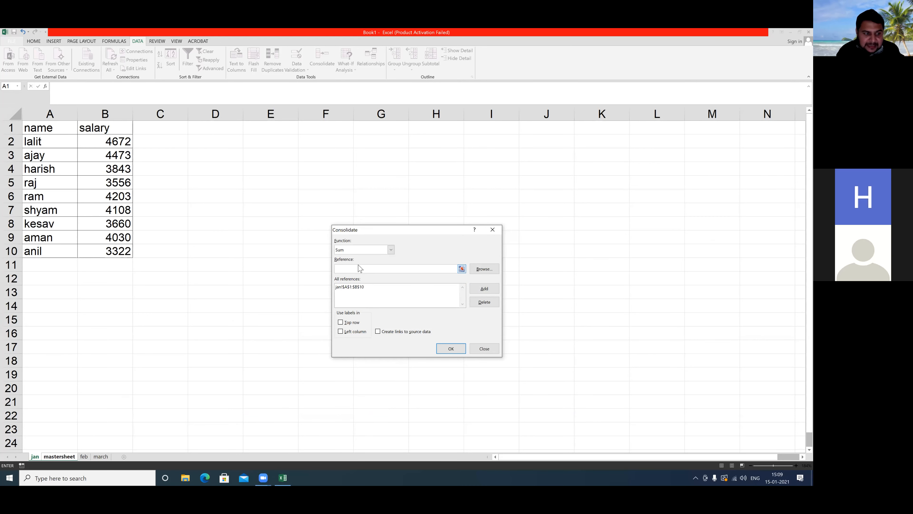
Step: Add the range A1:B10 of both the feb and march sheets to the list of references
left_click(81, 459)
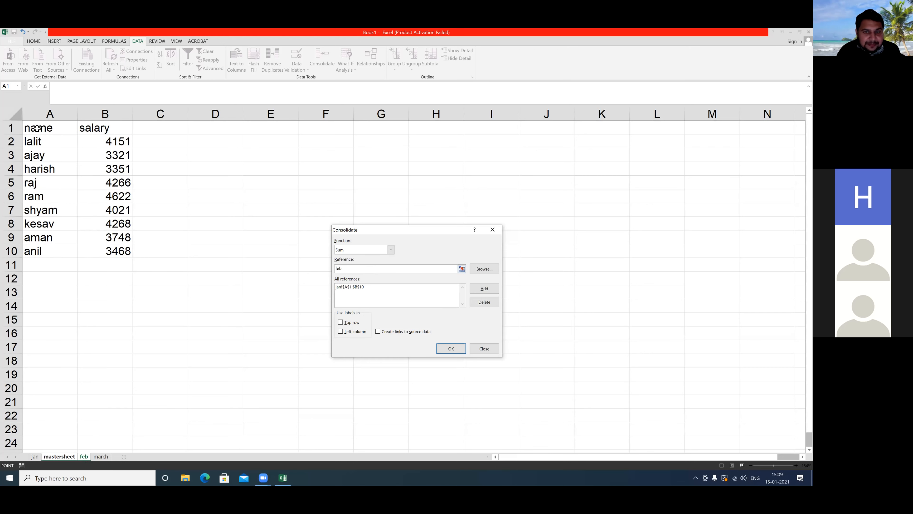
left_click_drag(37, 129, 99, 173)
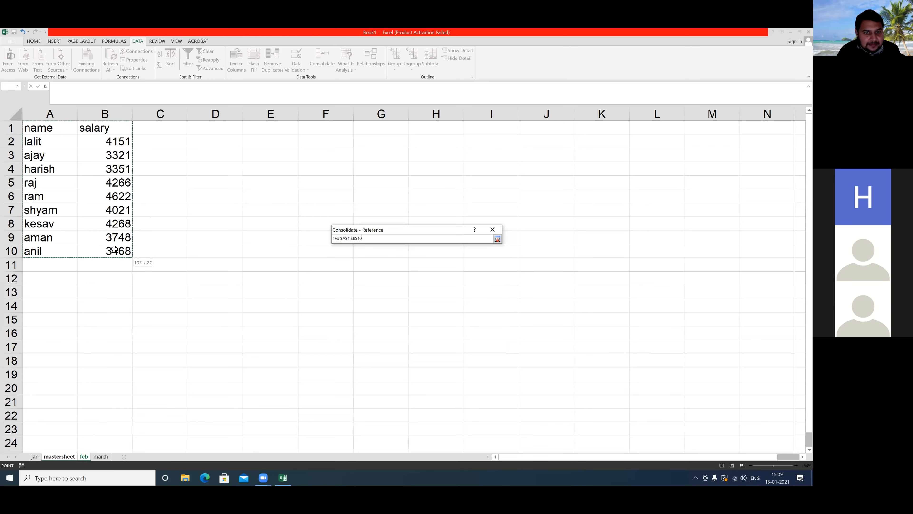
left_click_drag(114, 249, 114, 249)
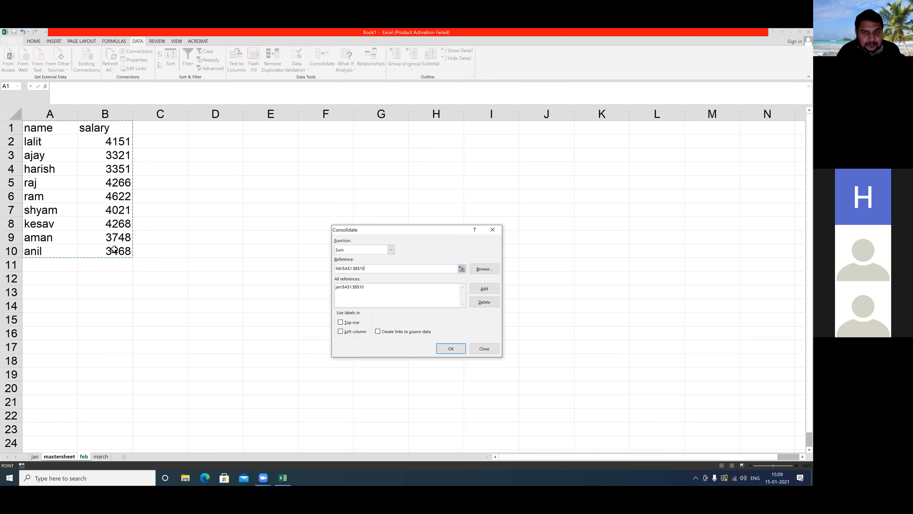
left_click(483, 293)
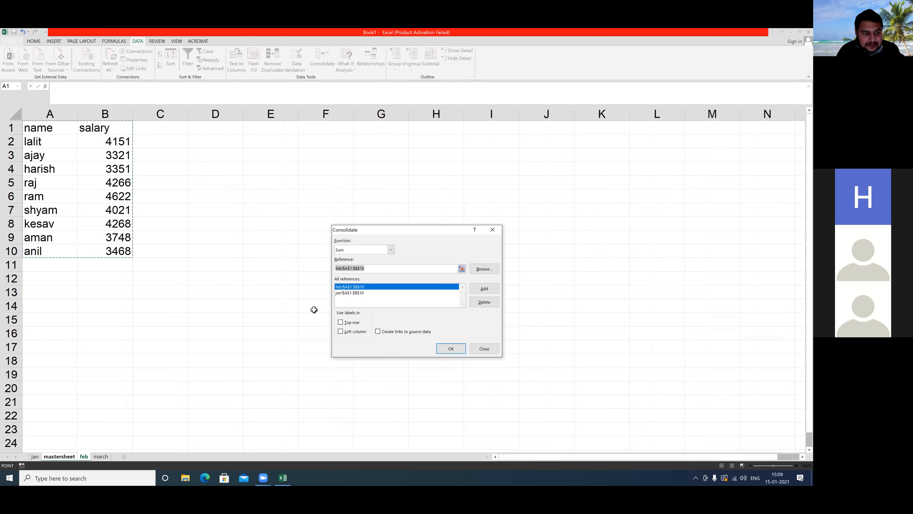
left_click(100, 458)
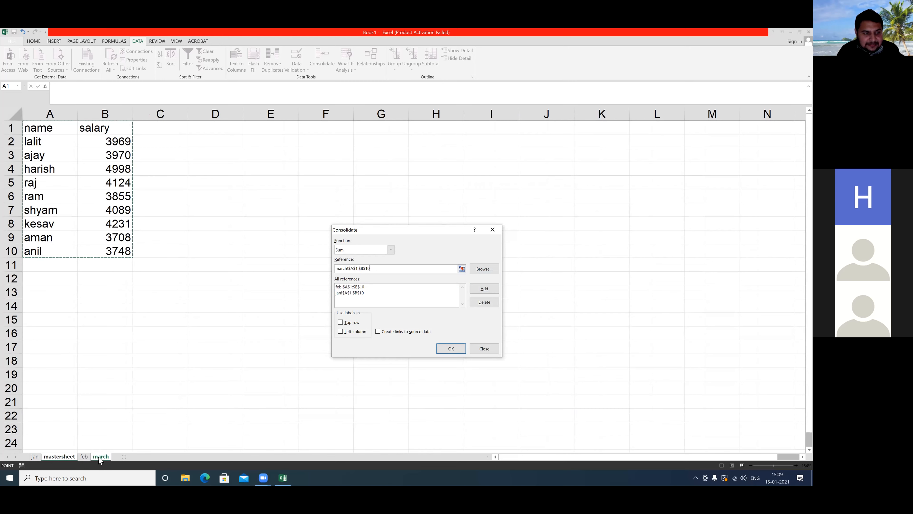
left_click(486, 290)
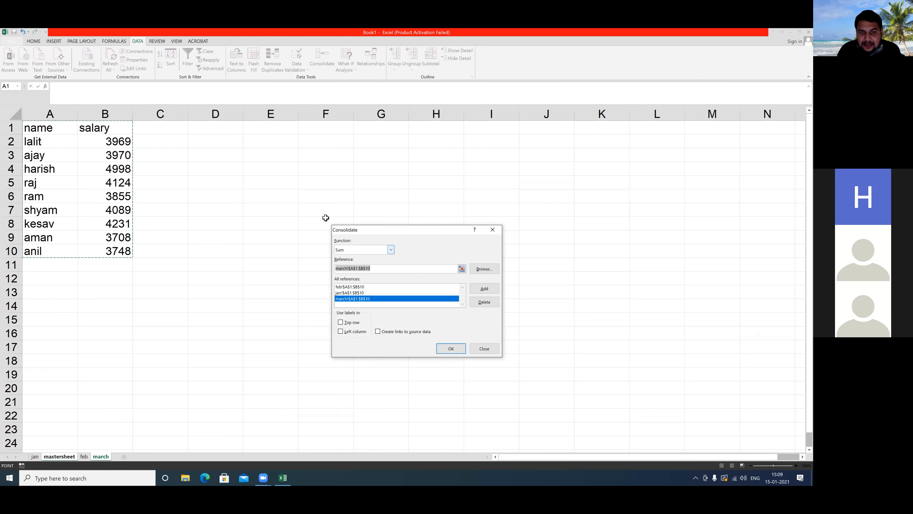
Step: Run the consolidation with labels from the top row and left column and with links to the source data
left_click_drag(330, 308, 442, 348)
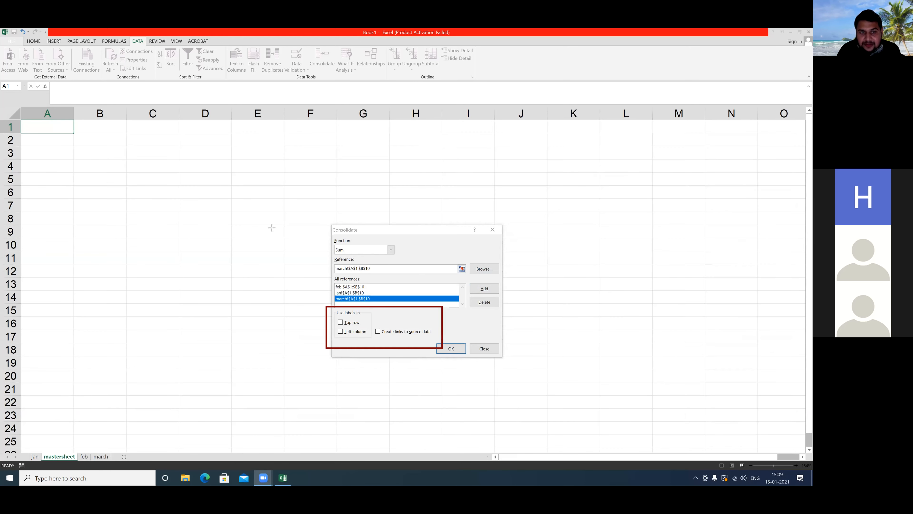
left_click(340, 322)
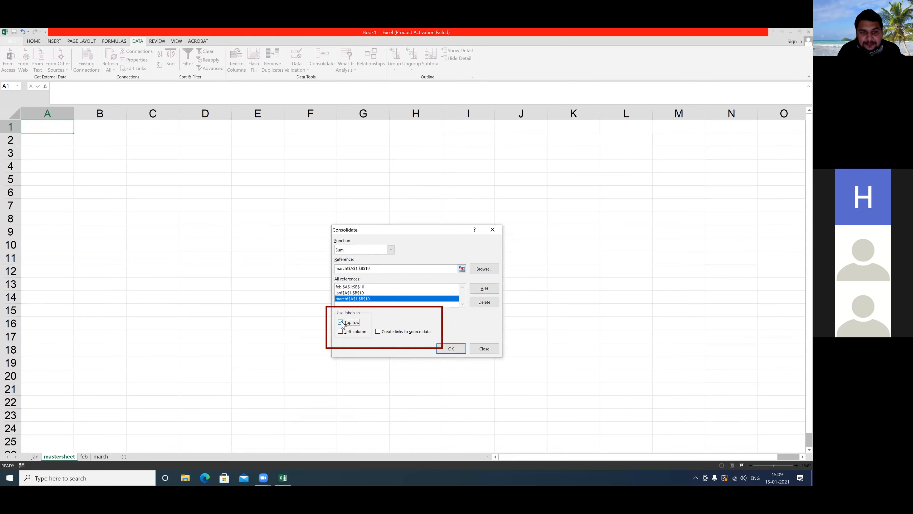
left_click(341, 332)
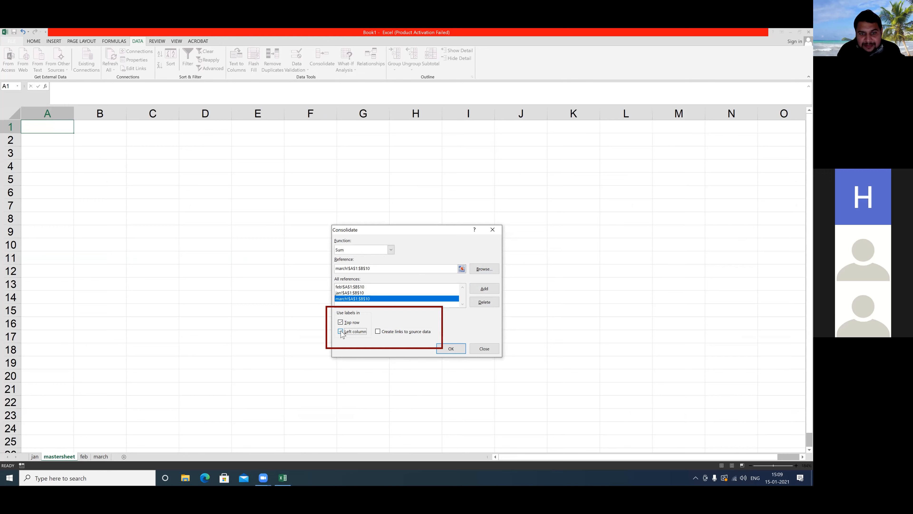
left_click(379, 332)
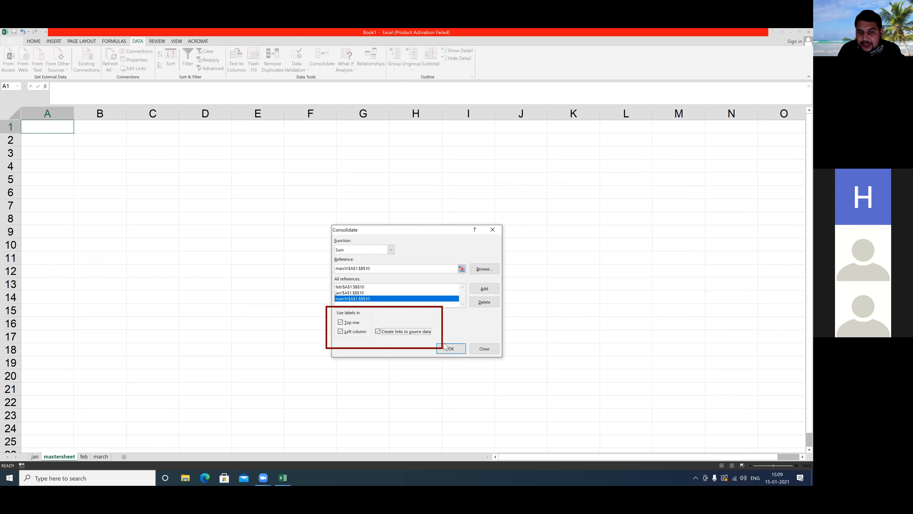
left_click(451, 348)
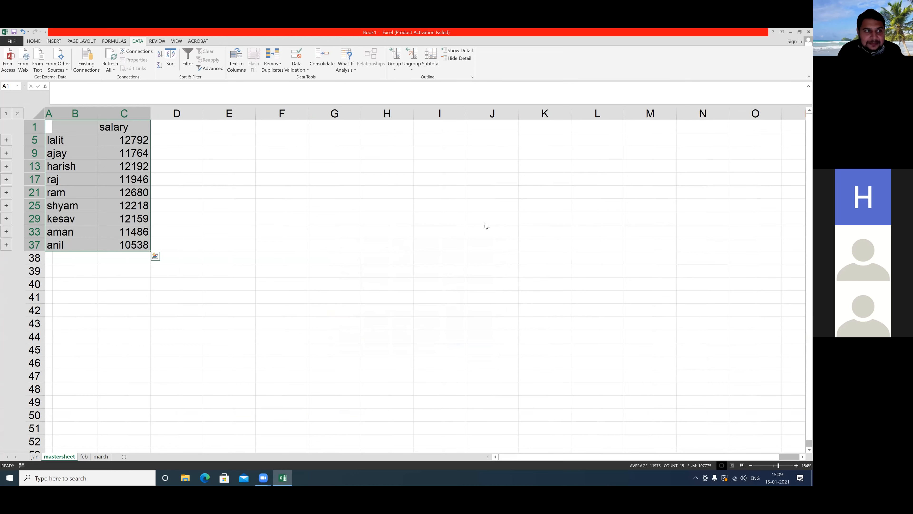
mouse_move(41, 132)
left_mouse_down()
mouse_move(143, 205)
mouse_move(164, 265)
left_mouse_up()
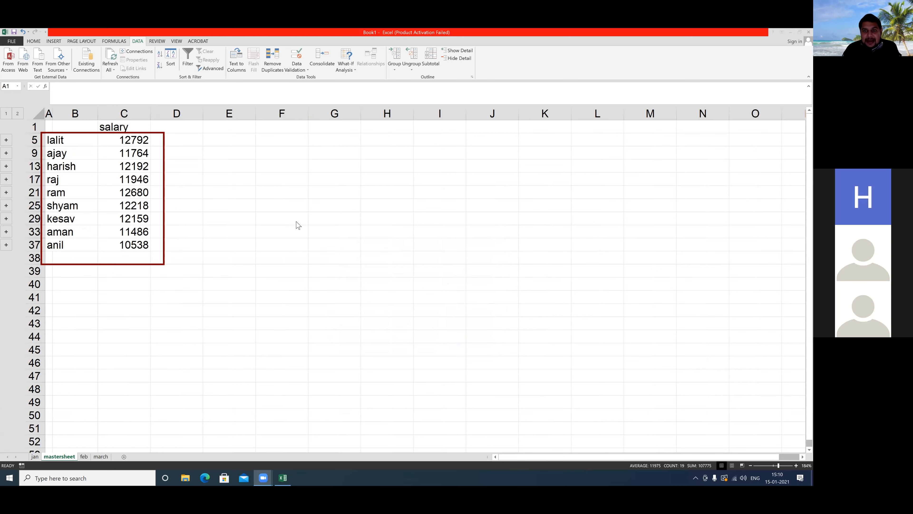
key("ctrl+z")
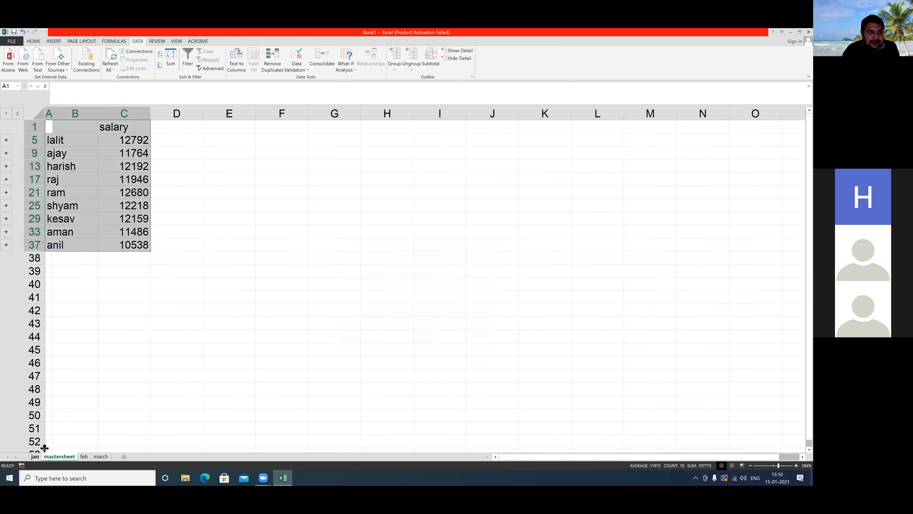
Step: Compare the salaries on the jan, feb and march sheets with the consolidated salary formula in cell C5 of the mastersheet
left_click(112, 322)
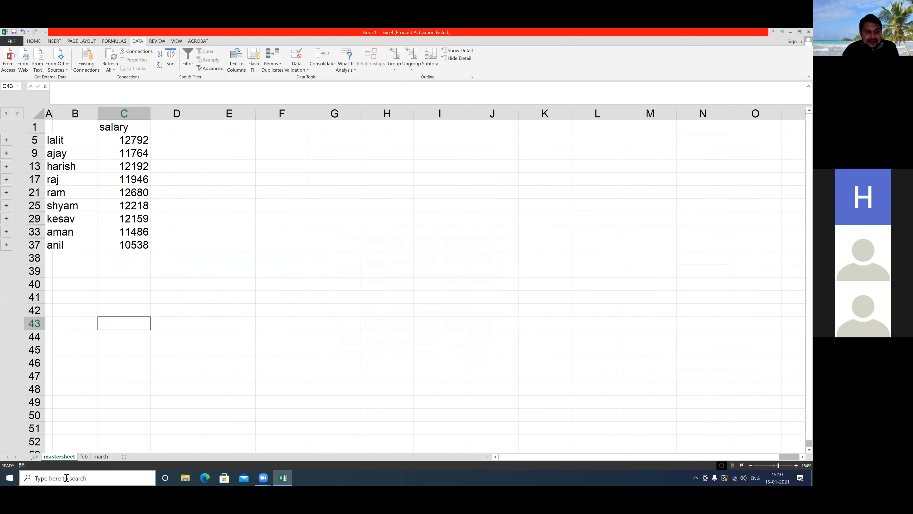
left_click(35, 457)
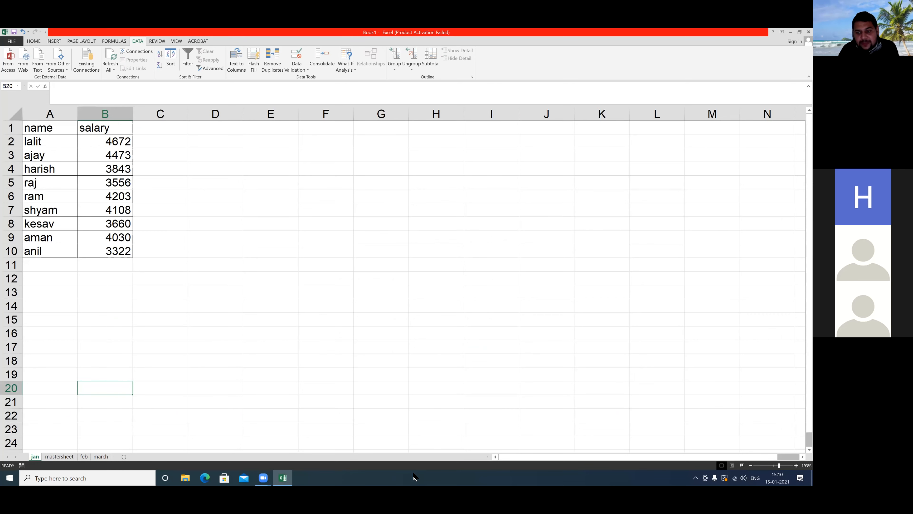
left_click(543, 343)
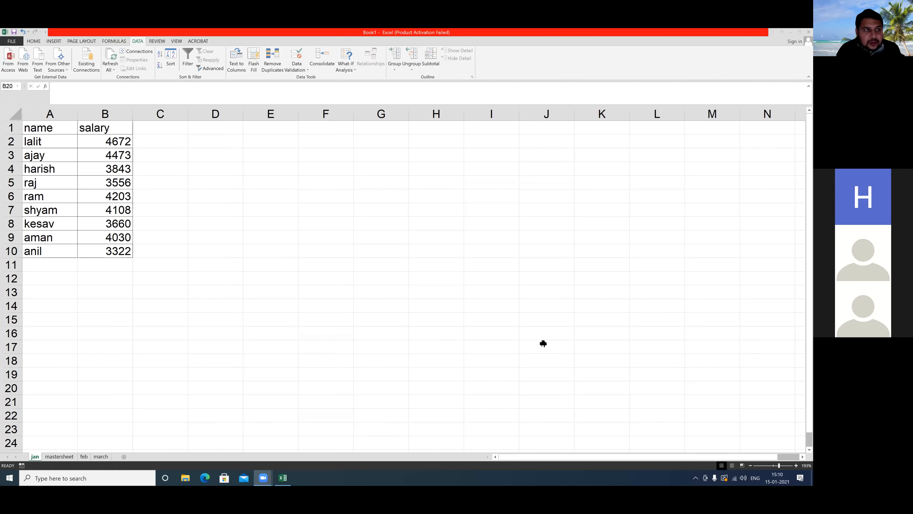
left_click(98, 140)
left_click(103, 141)
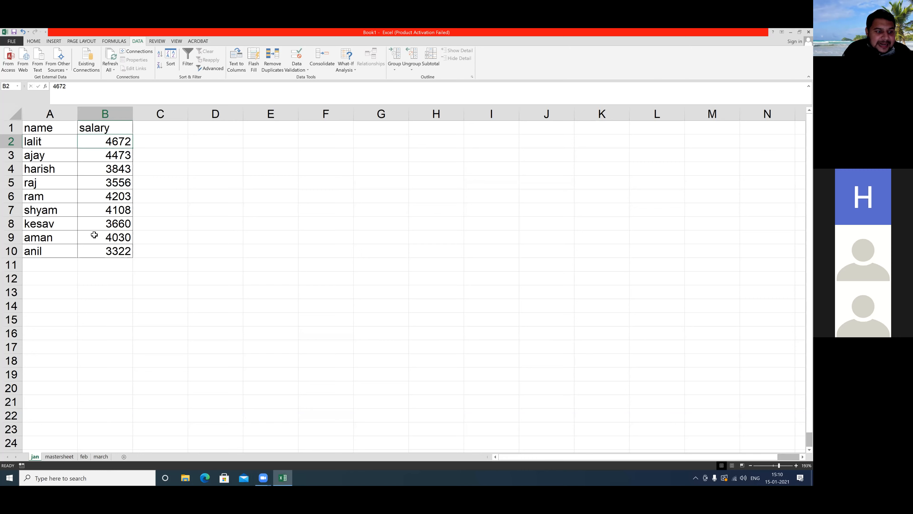
left_click(58, 457)
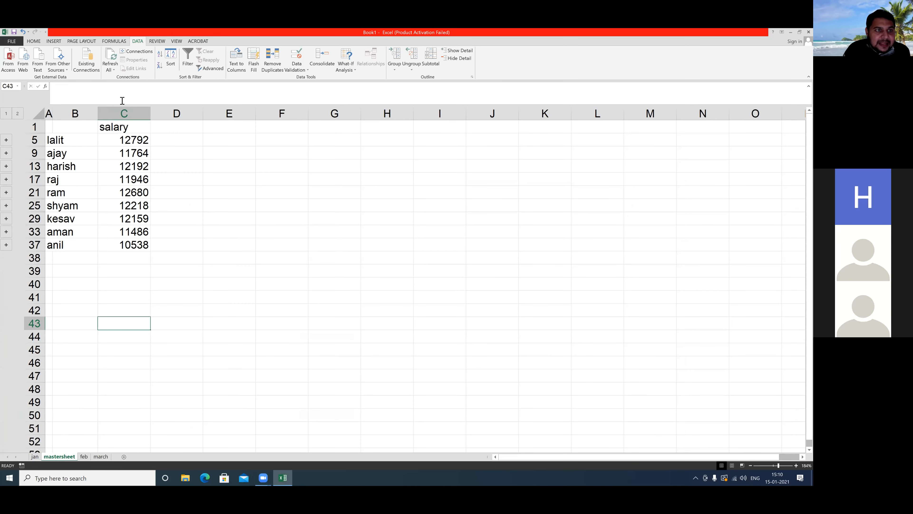
left_click(124, 140)
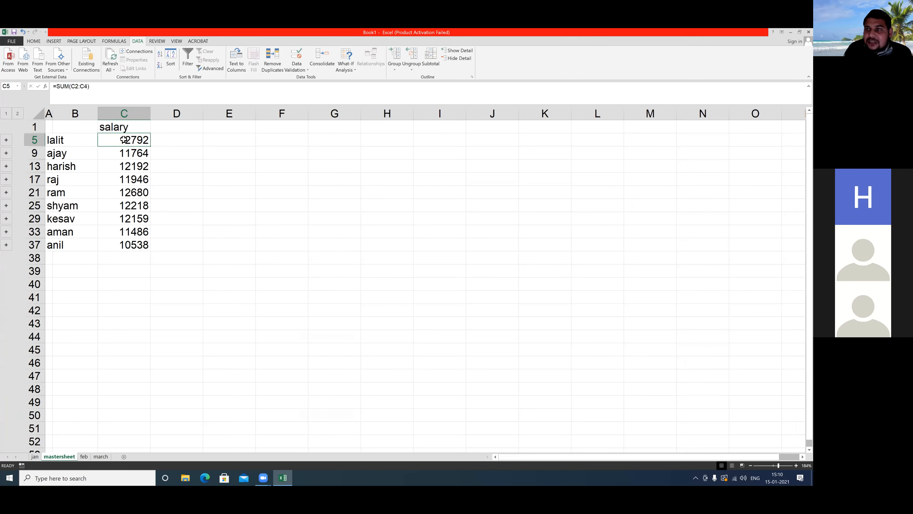
left_click(101, 457)
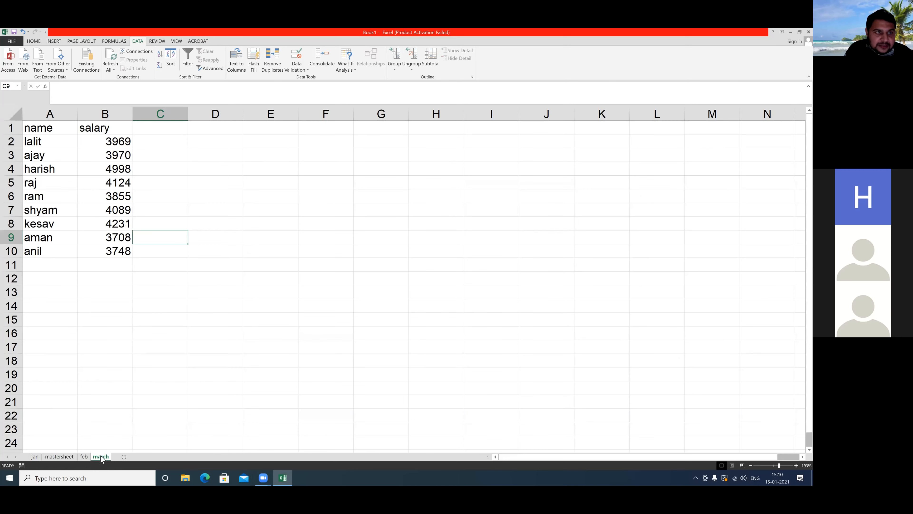
left_click(83, 457)
left_click(36, 459)
left_click(54, 459)
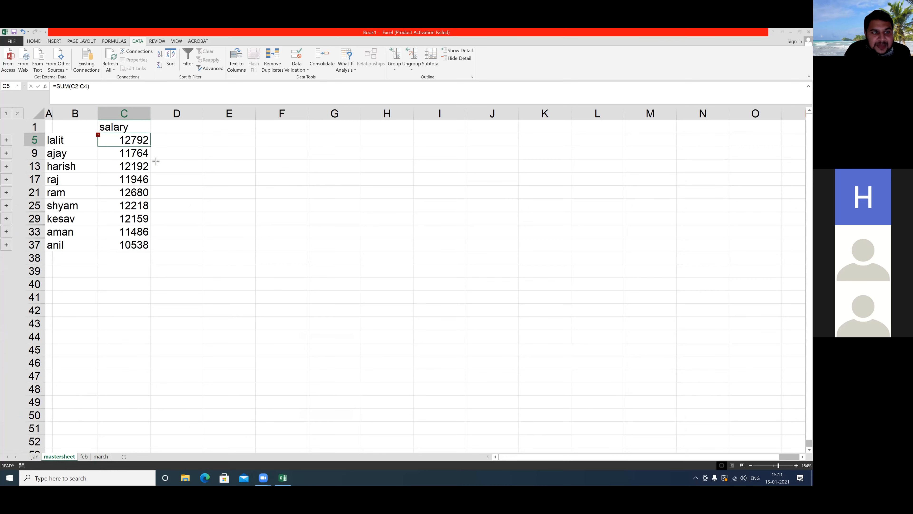
left_click_drag(96, 133, 150, 215)
left_click_drag(147, 253, 152, 251)
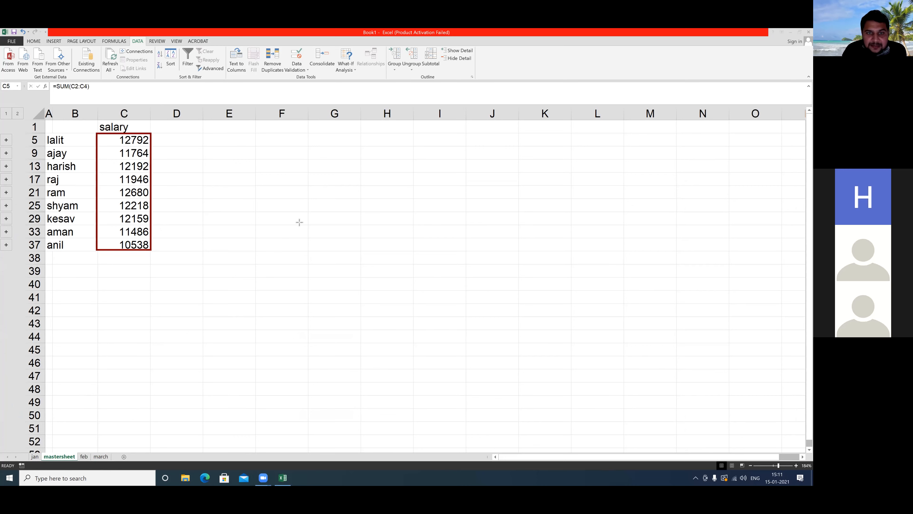
left_click_drag(94, 363, 57, 451)
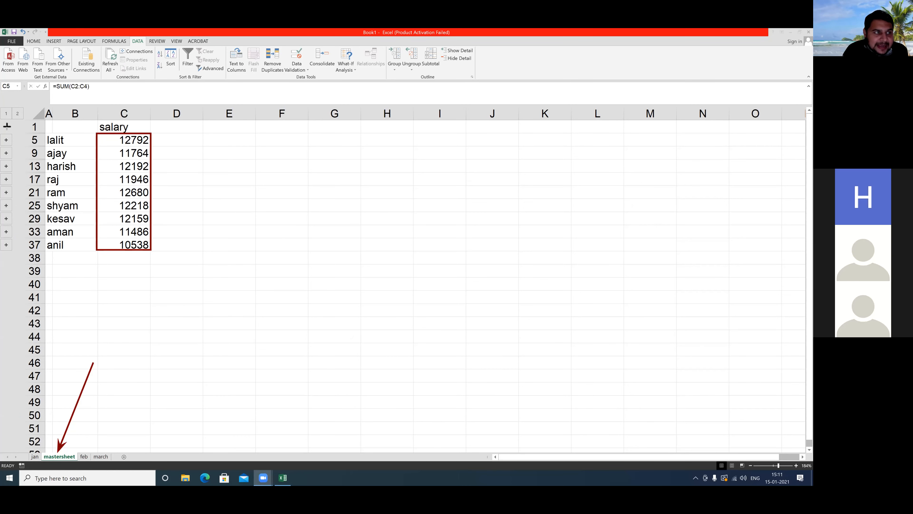
mouse_move(1, 125)
left_mouse_down()
mouse_move(34, 155)
mouse_move(28, 148)
mouse_move(26, 263)
mouse_move(27, 255)
left_mouse_up()
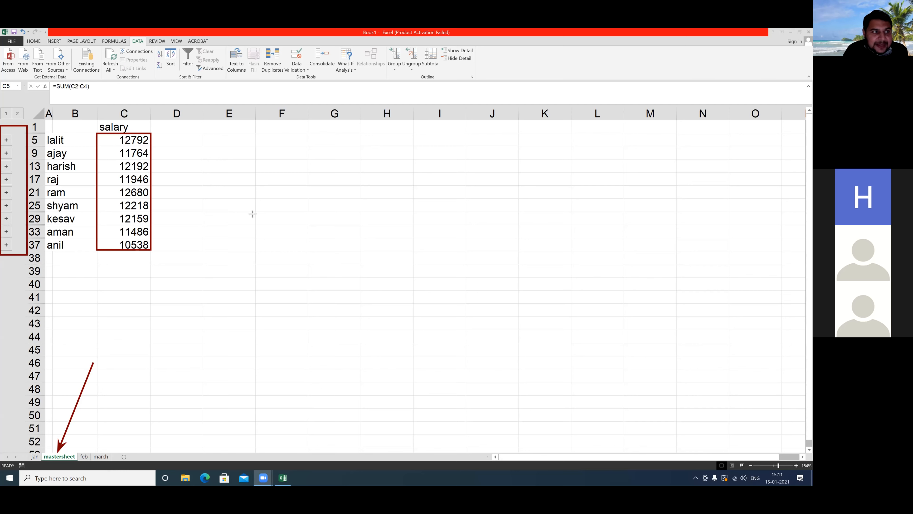
Step: Expand the outline group of row 5 in the mastersheet and examine the three source salaries behind its total
left_click(5, 139)
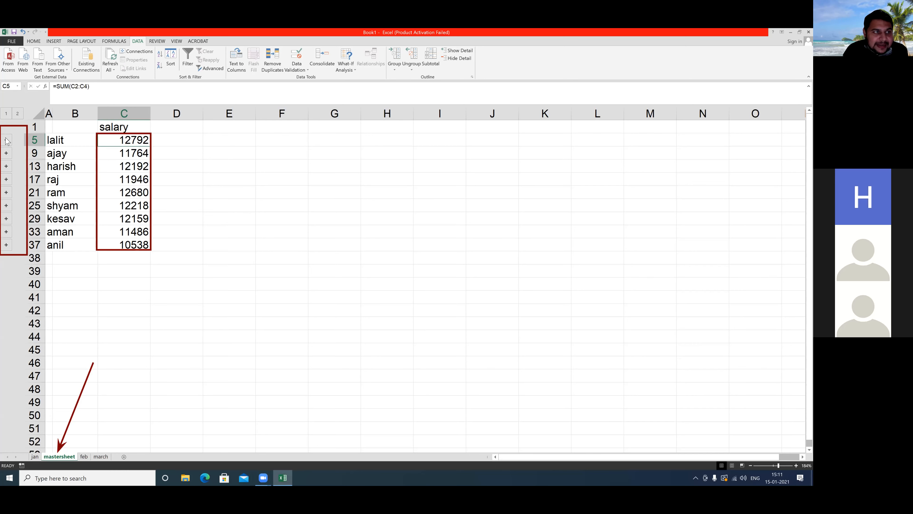
left_click(6, 141)
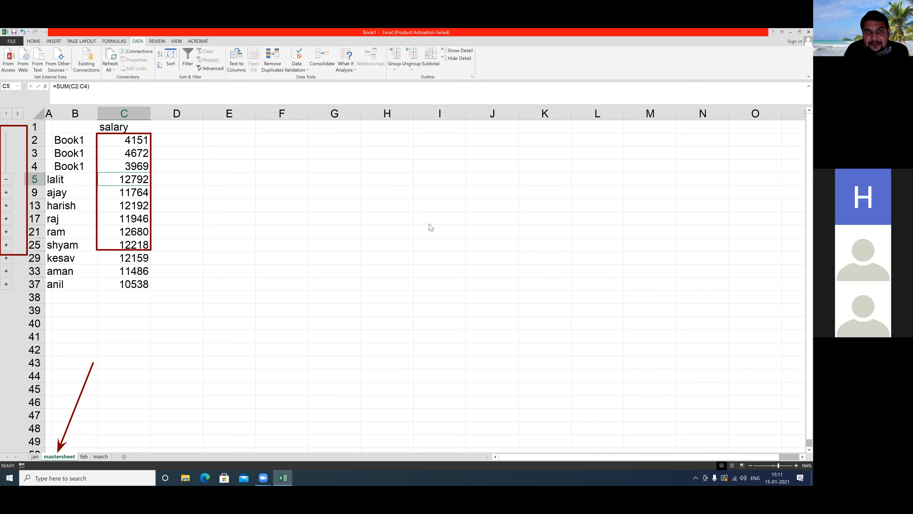
left_click(416, 90)
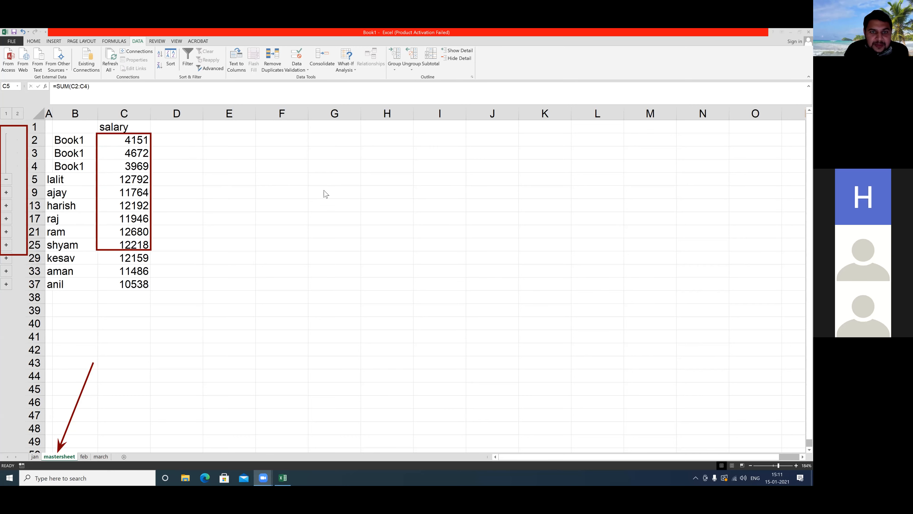
mouse_move(111, 136)
left_mouse_down()
mouse_move(156, 145)
mouse_move(149, 171)
mouse_move(158, 173)
left_mouse_up()
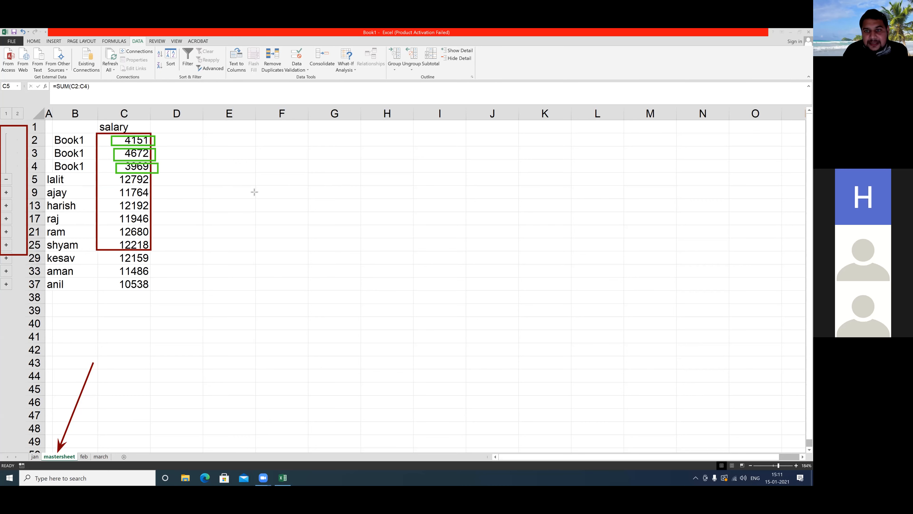
key("Escape")
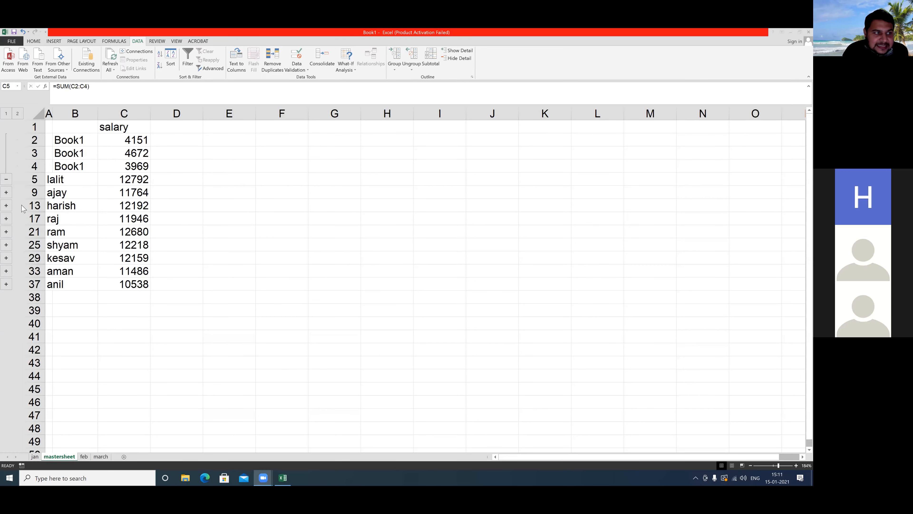
Step: Inspect the source salaries grouped under rows 13 and 17, and collapse all expanded groups including row 5
left_click(5, 206)
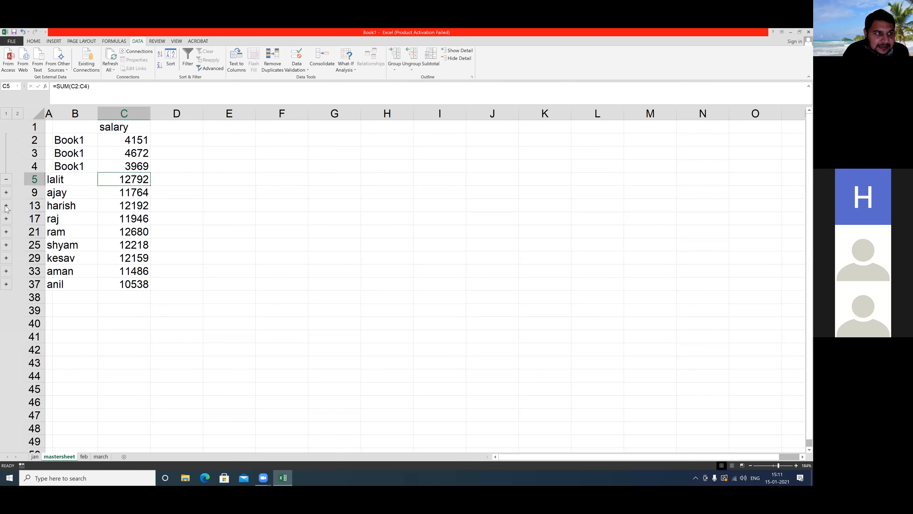
left_click(6, 206)
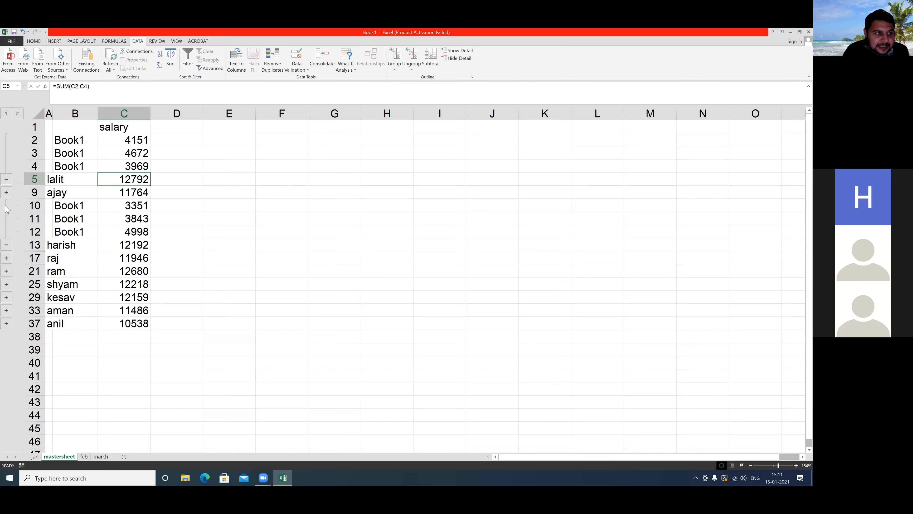
left_click(7, 258)
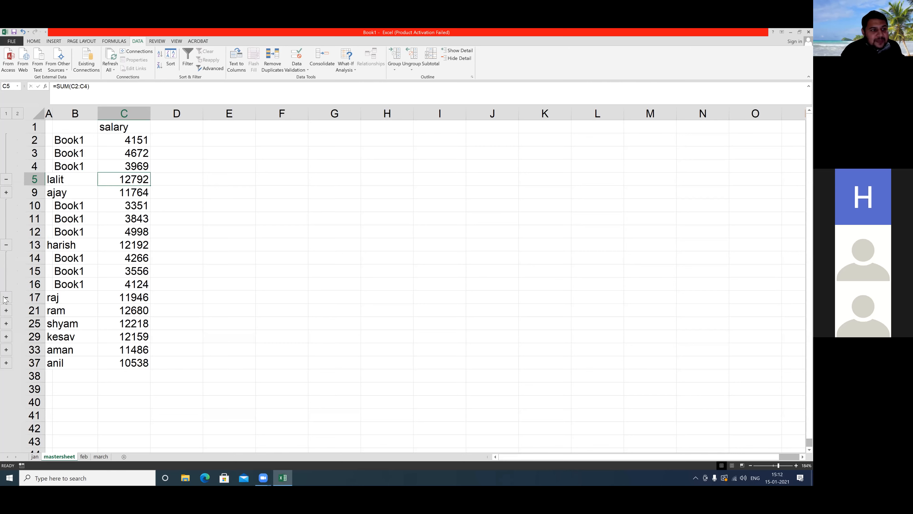
left_click(6, 298)
left_click(7, 247)
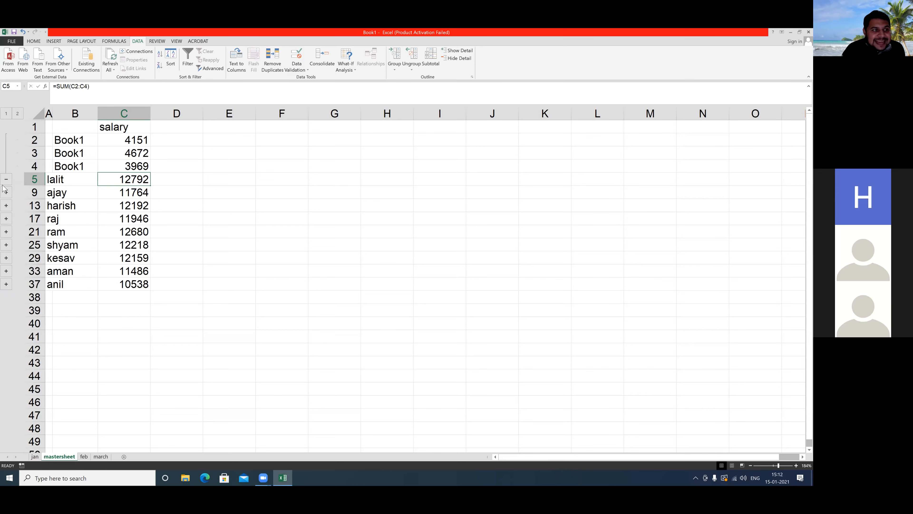
left_click(7, 179)
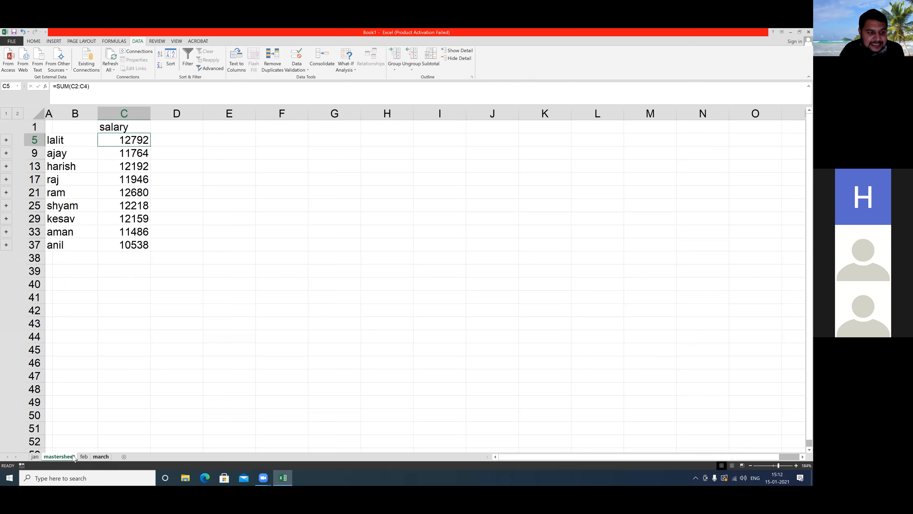
Step: Set the salary in cell B2 of the jan sheet to 1
left_click(33, 456)
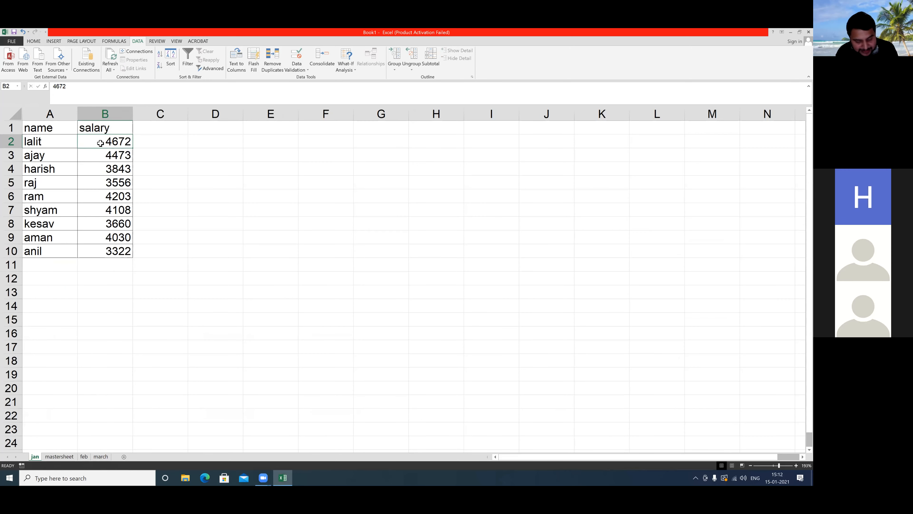
type("1")
left_click(173, 184)
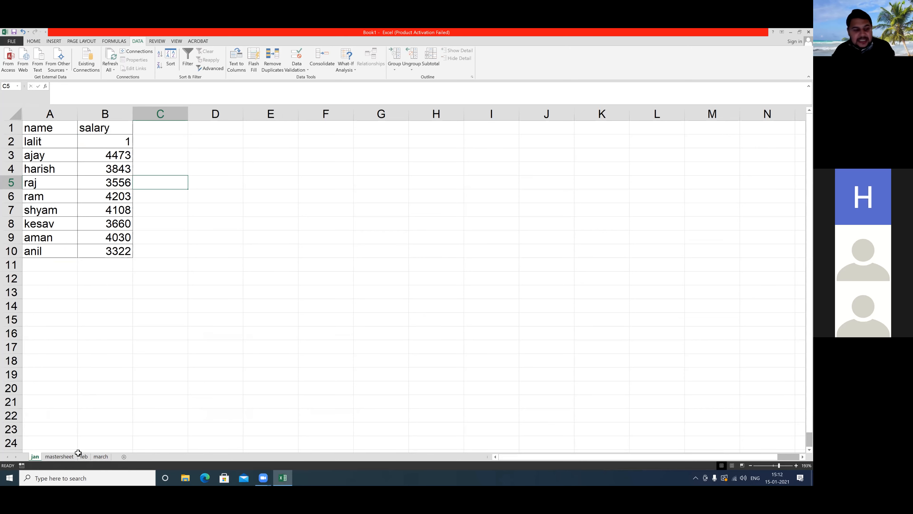
Step: Check the linked jan salary in cell C3 of the mastersheet by expanding the row 5 group, and collapse it again
left_click(59, 456)
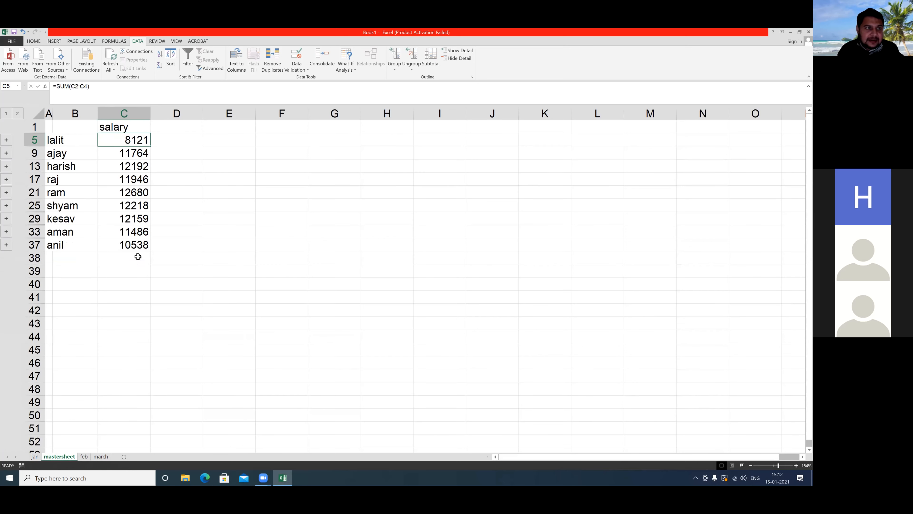
left_click(6, 139)
left_click(133, 155)
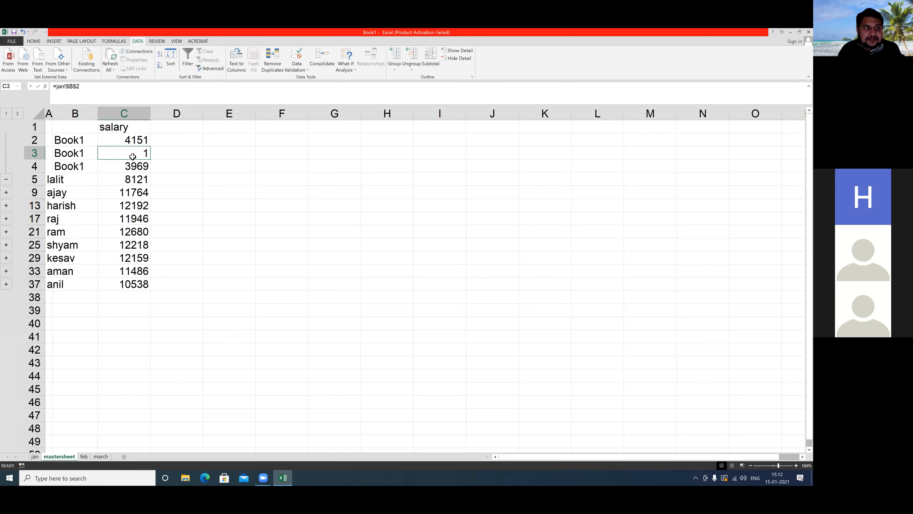
left_click(33, 41)
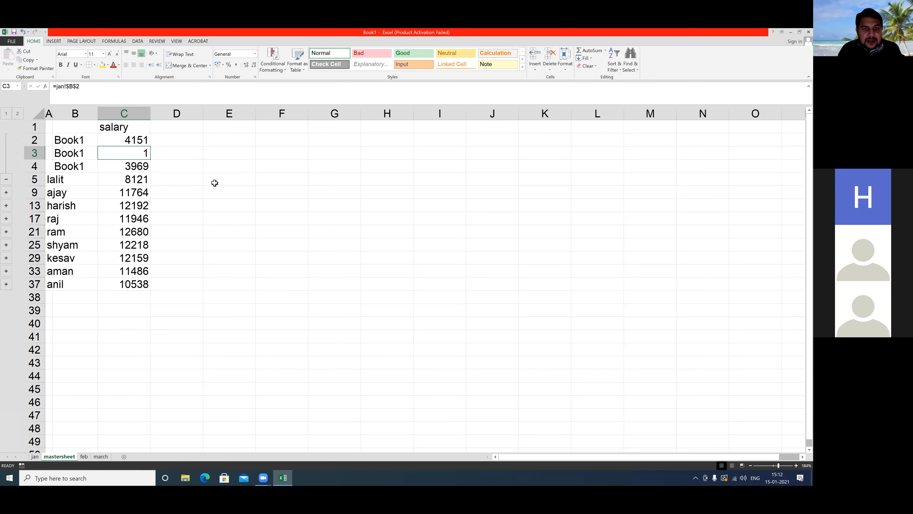
mouse_move(104, 146)
left_mouse_down()
mouse_move(169, 169)
mouse_move(159, 159)
left_mouse_up()
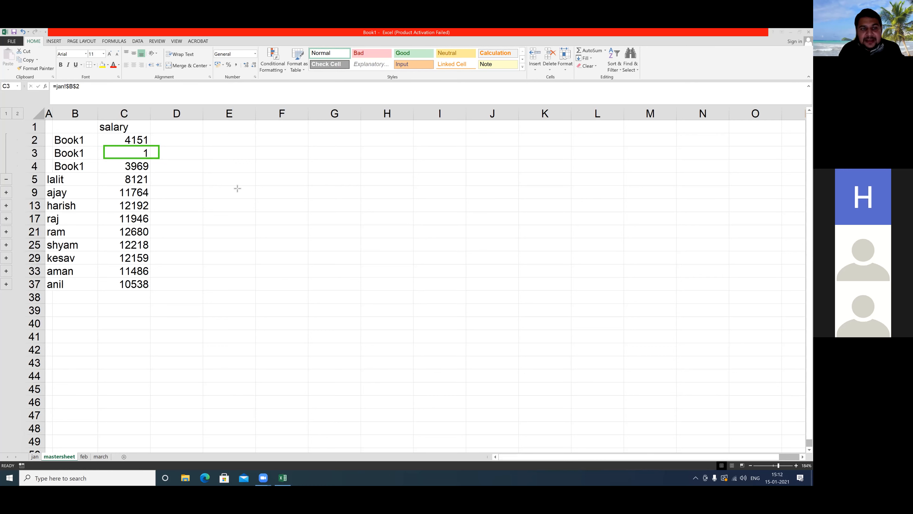
left_click(437, 221)
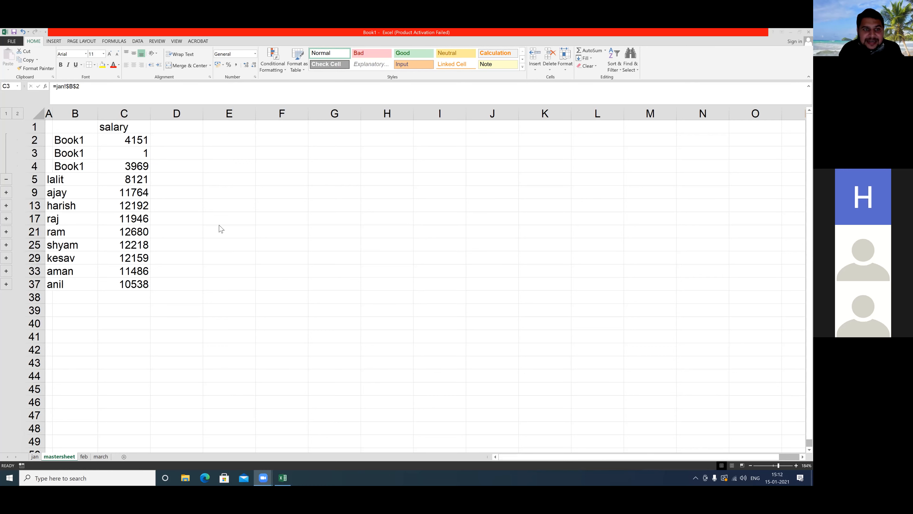
left_click(6, 179)
left_click(6, 179)
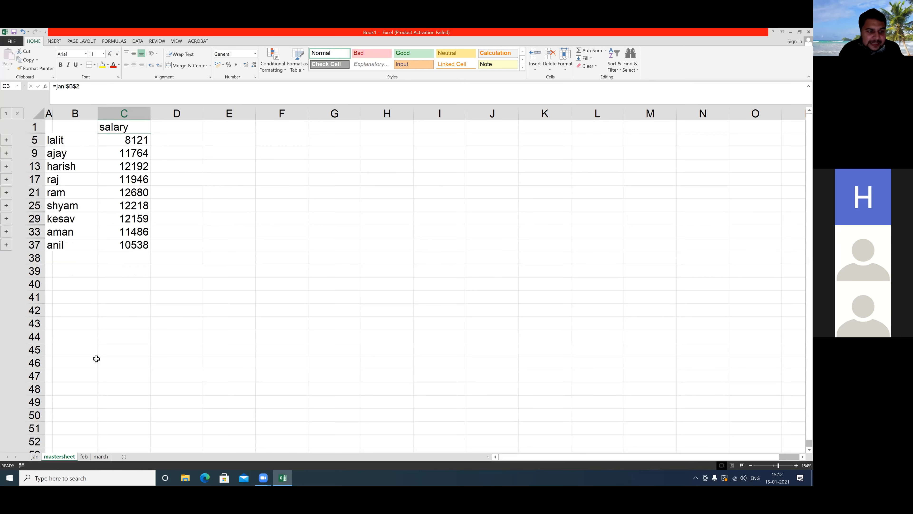
Step: Insert a new sheet after the mastersheet and enter "mastersheet 2" in its cell A1
left_click(124, 456)
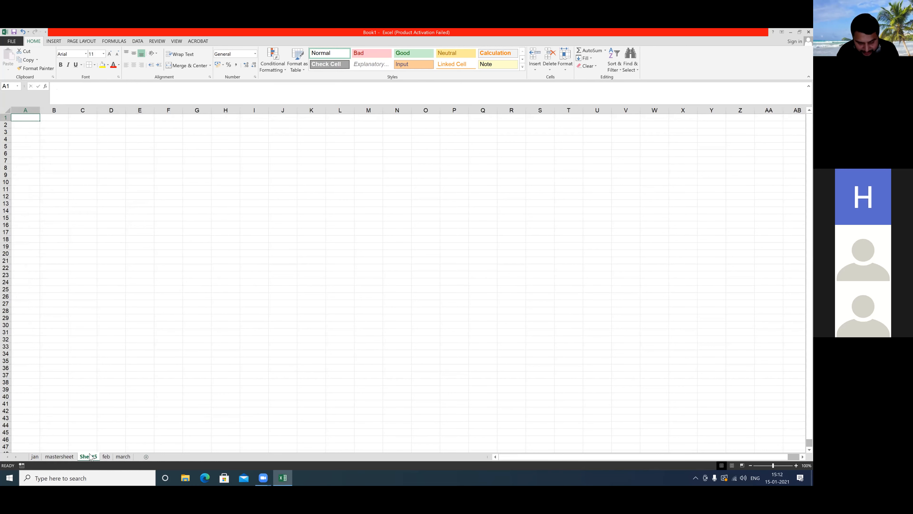
type("mast")
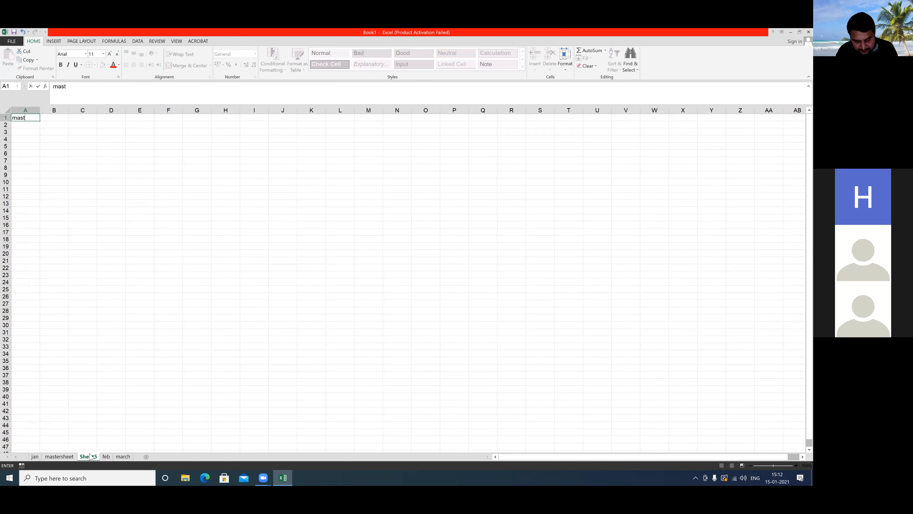
type("ersheet 2")
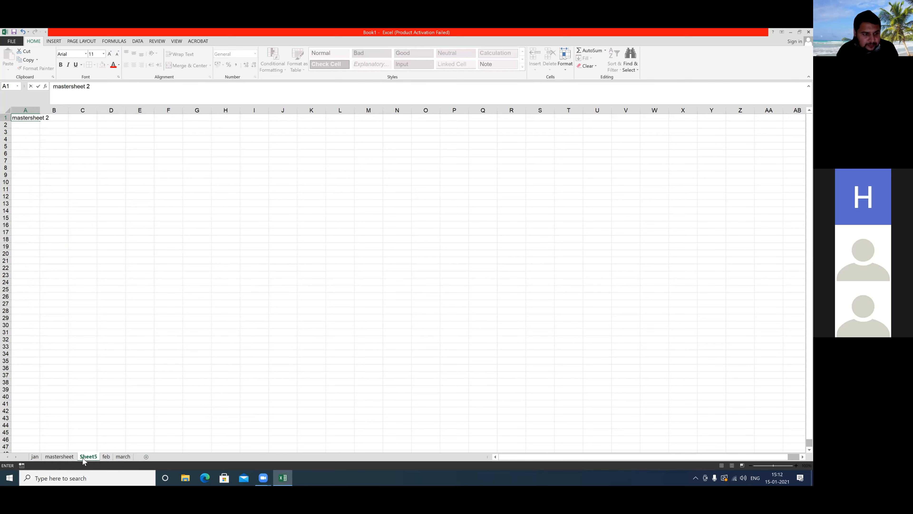
Step: Rename the new sheet as mastersheet 2
right_click(90, 456)
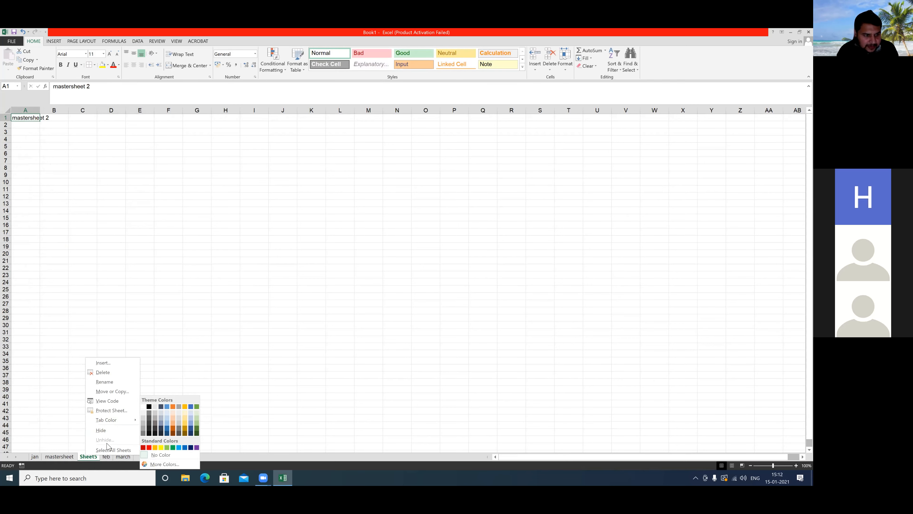
key("Return")
type("master")
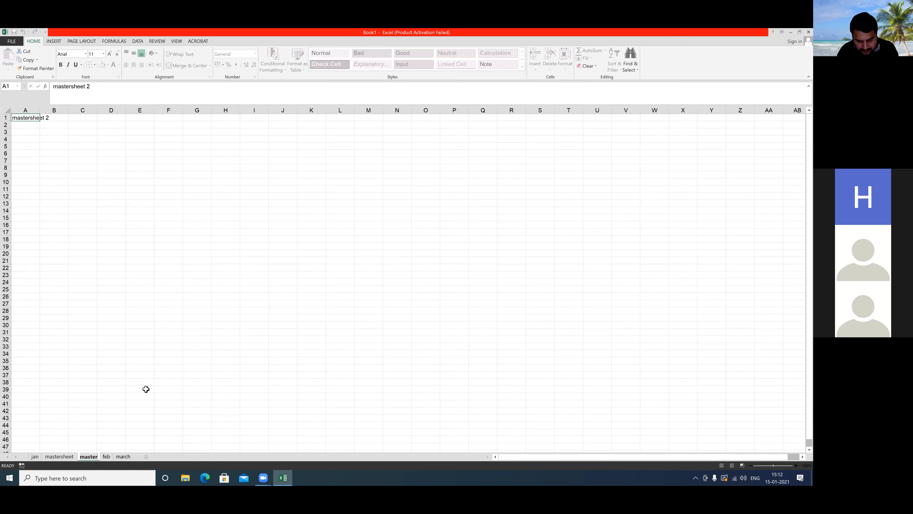
type("sheet 2")
left_click(146, 388)
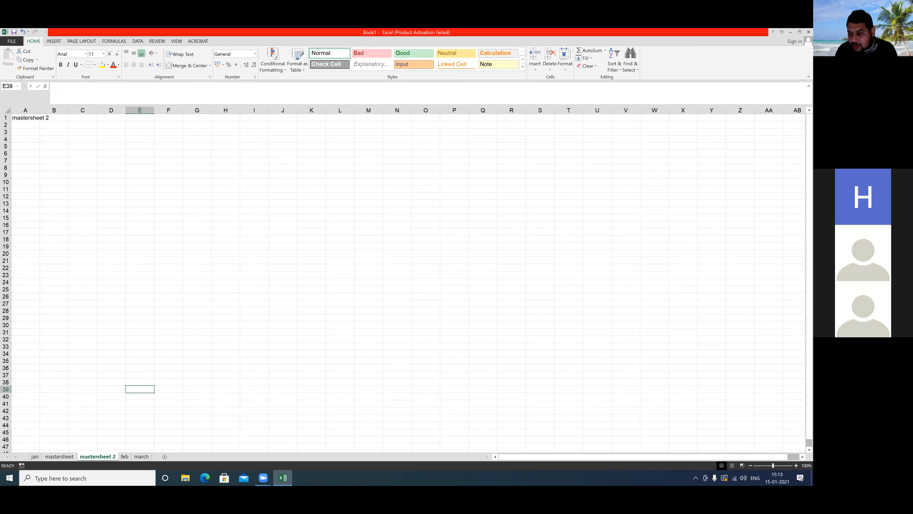
Step: Clear the text from cell A1 of mastersheet 2 and keep that cell selected
scroll(463, 394, "up", 5)
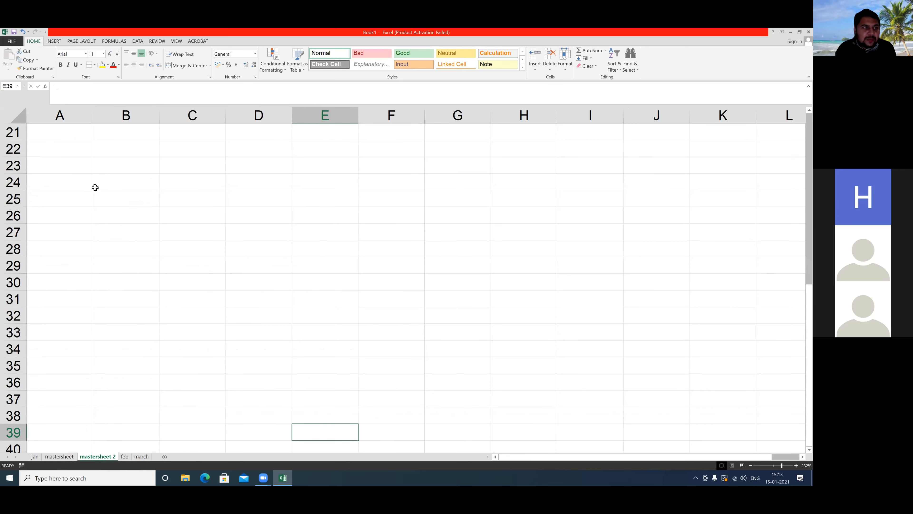
scroll(64, 178, "up", 7)
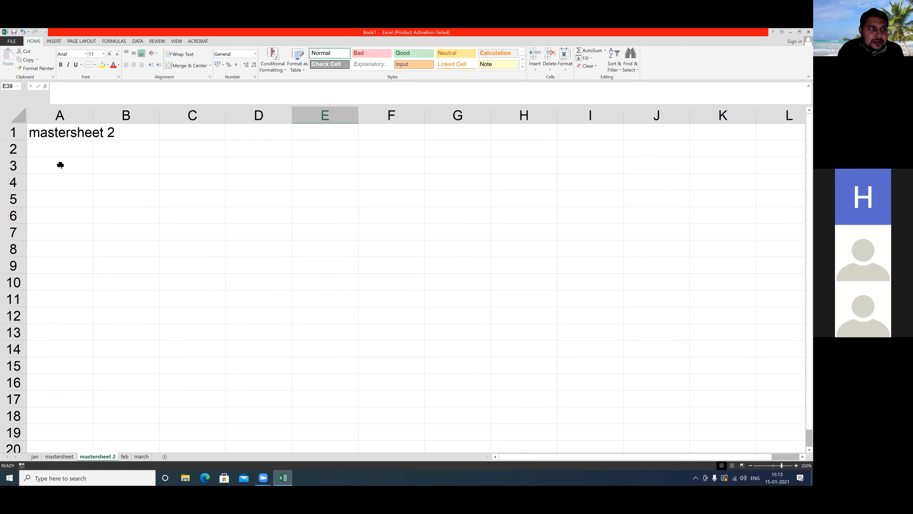
left_click(60, 137)
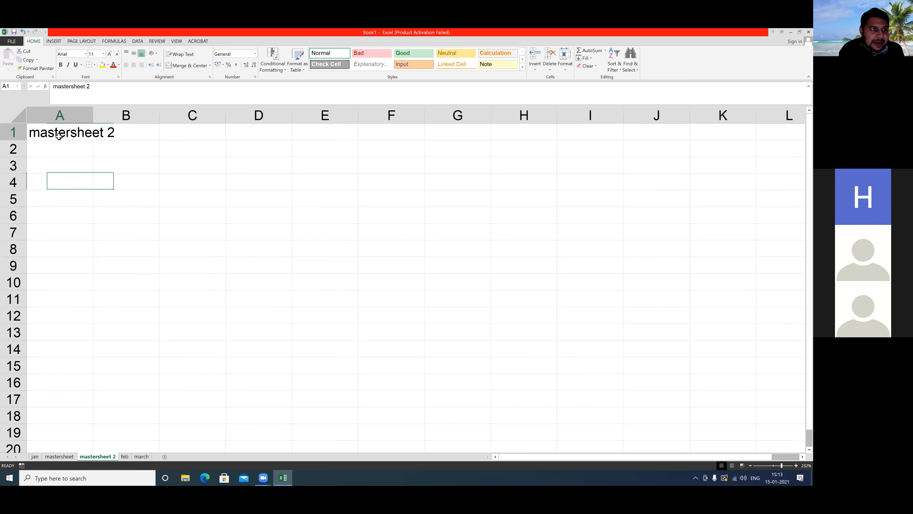
key("BackSpace")
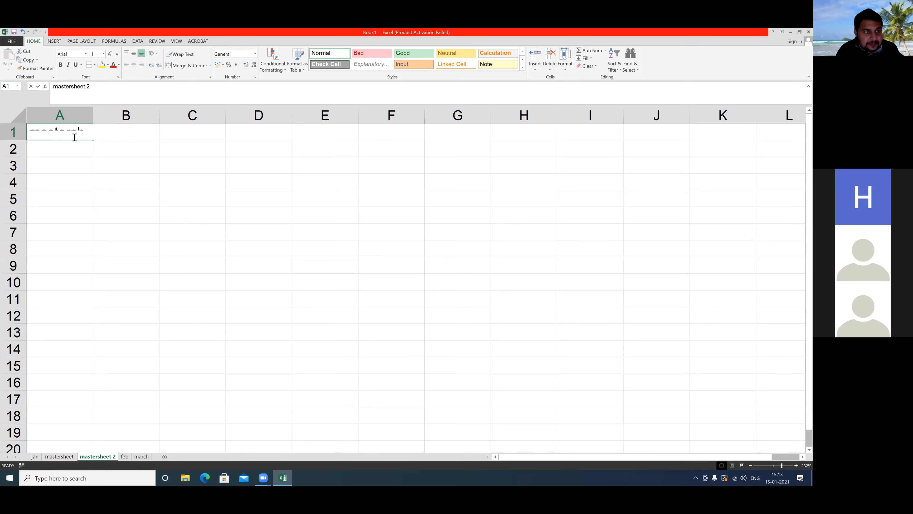
left_click_drag(45, 160, 52, 146)
left_click(62, 129)
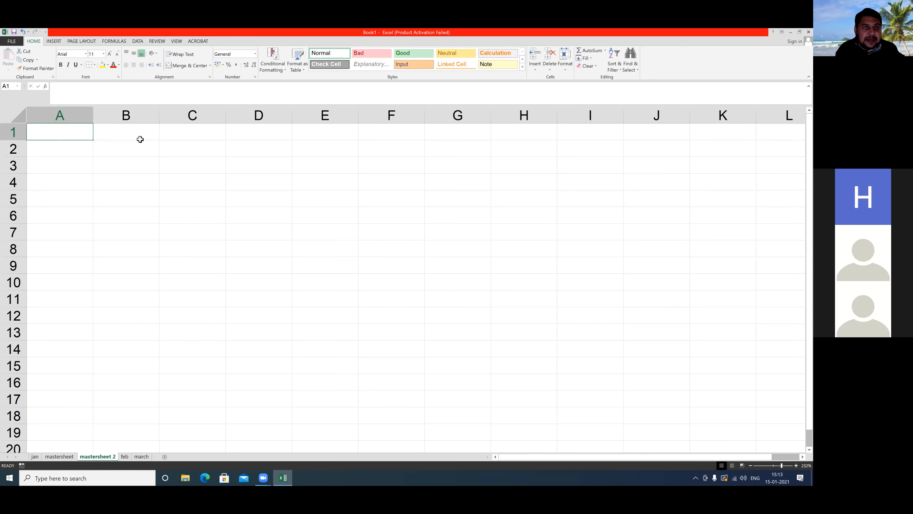
Step: Start a consolidation at cell A1 of mastersheet 2 with the Count function
left_click(137, 42)
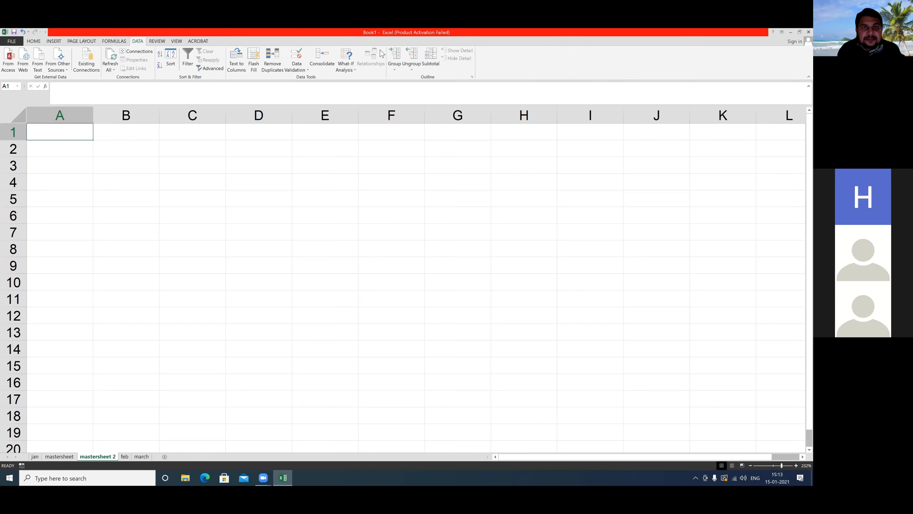
left_click(325, 64)
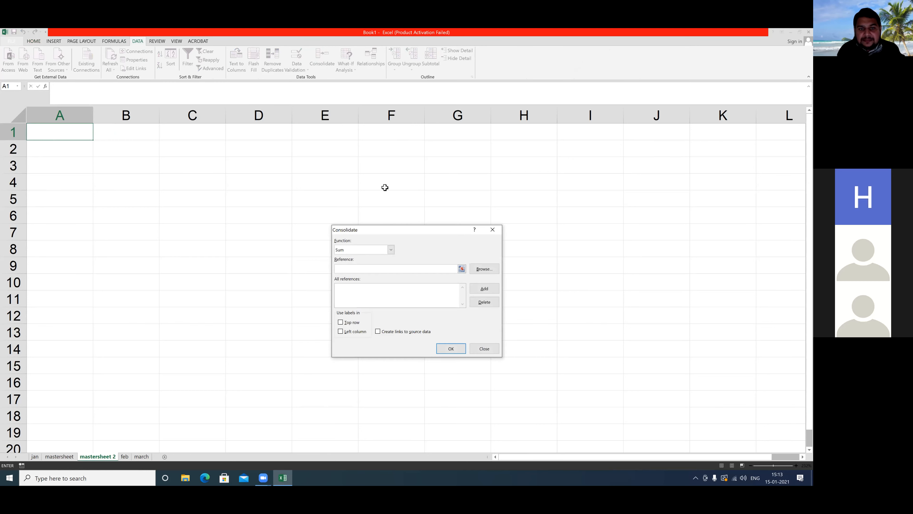
left_click(391, 250)
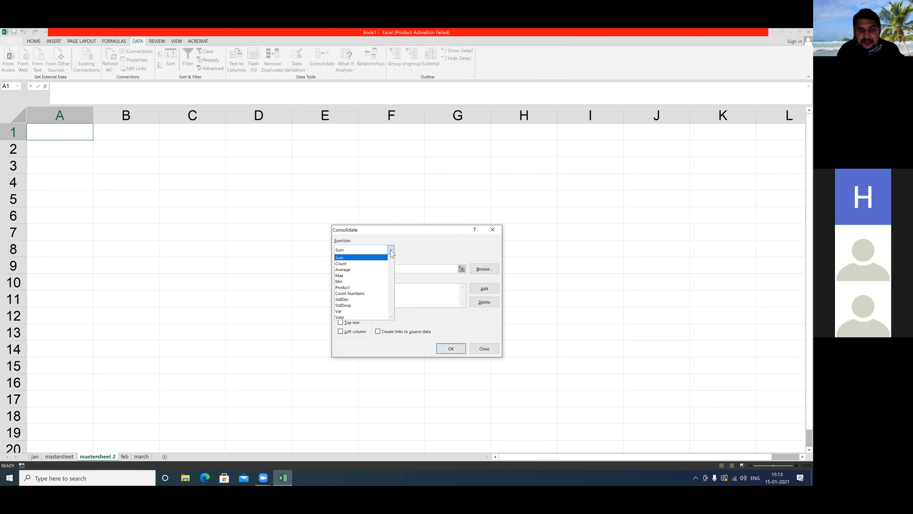
left_click(355, 265)
Step: Add the range A1:B10 from each of the jan, feb and march sheets as references for the Count consolidation
left_click(342, 270)
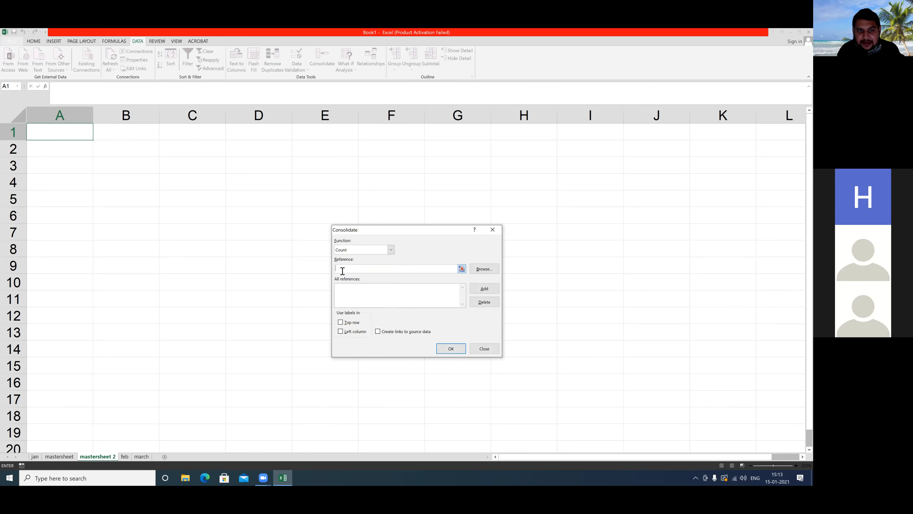
left_click(35, 457)
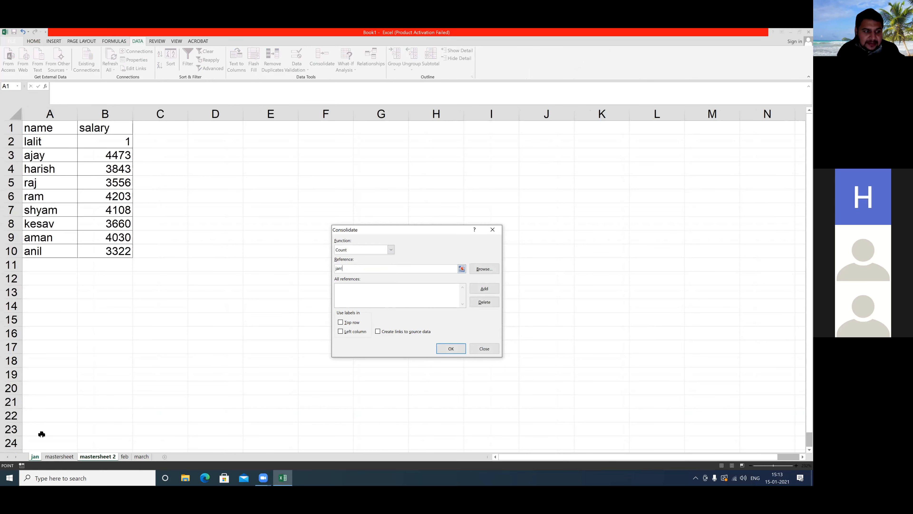
left_click_drag(39, 129, 108, 253)
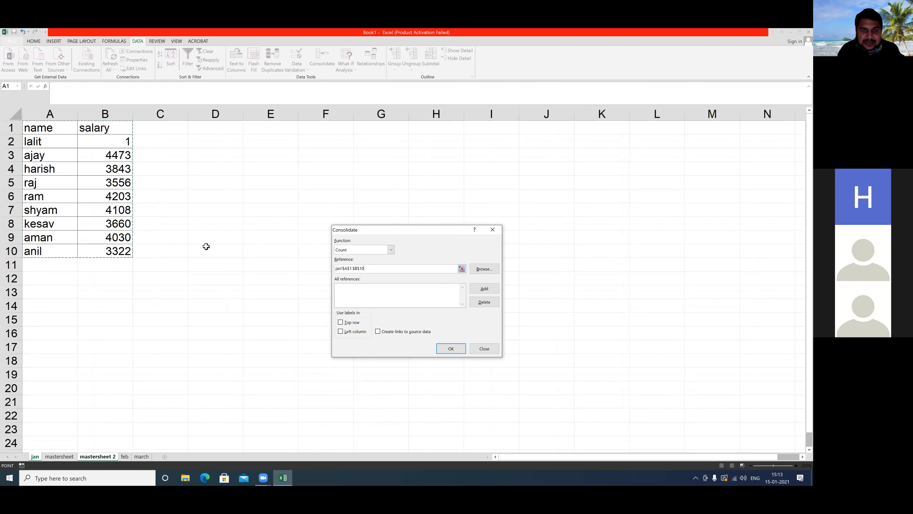
left_click(484, 288)
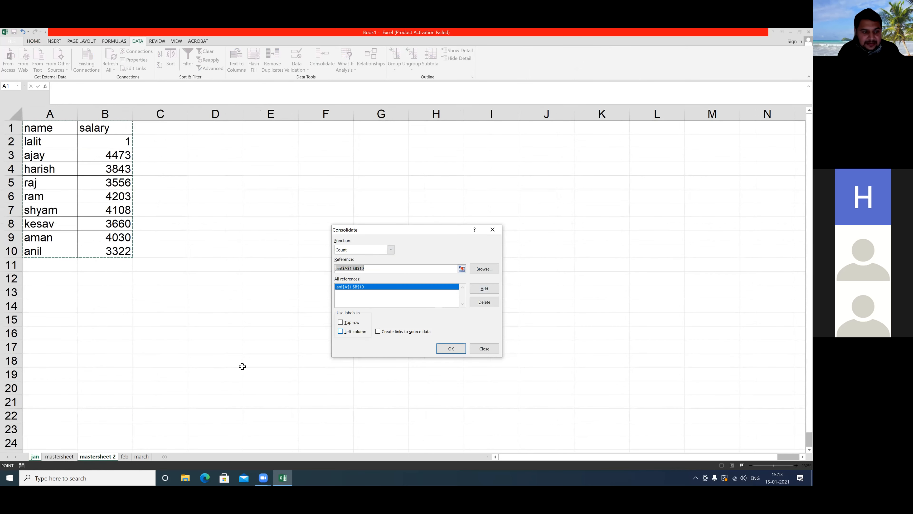
left_click(124, 457)
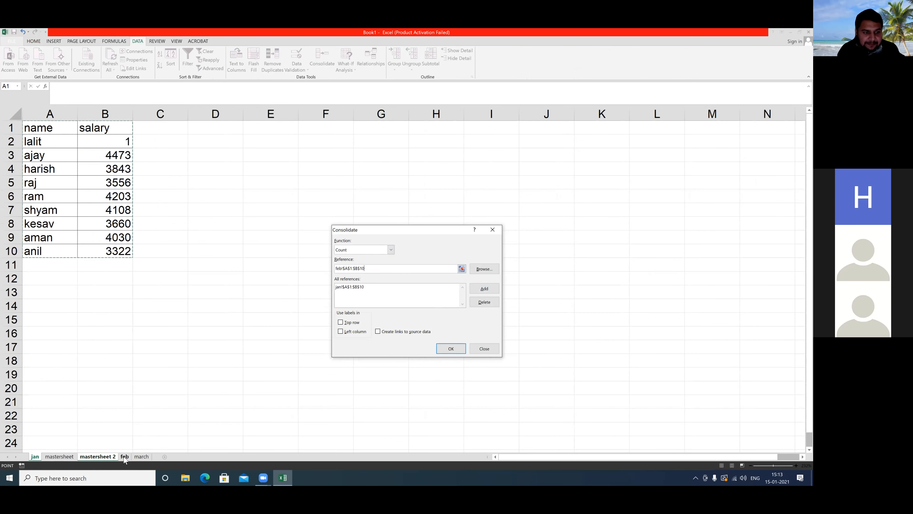
left_click(484, 288)
left_click(141, 457)
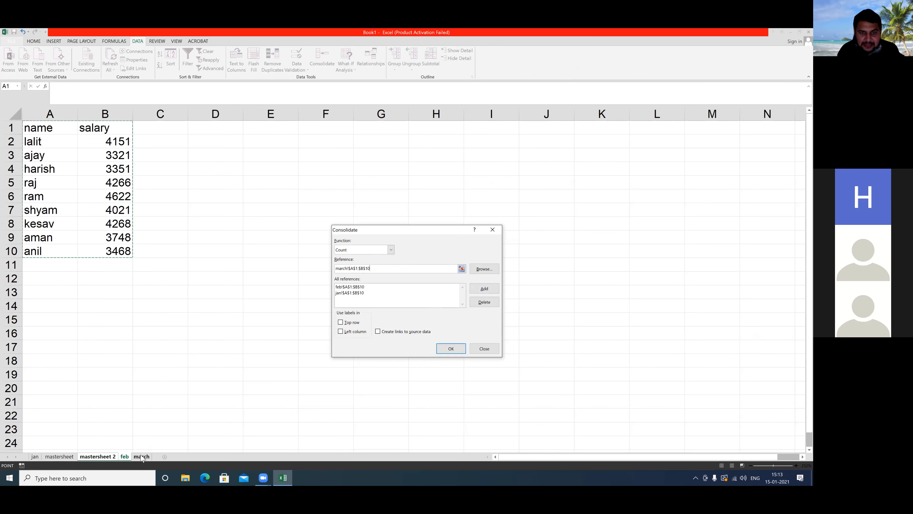
left_click(483, 289)
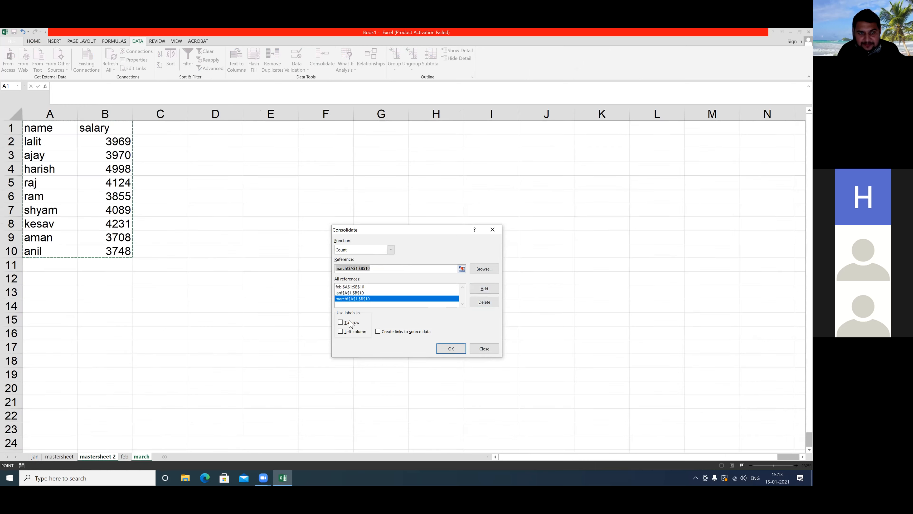
Step: Use top row and left column labels with links to source data, and run the Count consolidation in mastersheet 2
left_click(340, 323)
left_click(341, 331)
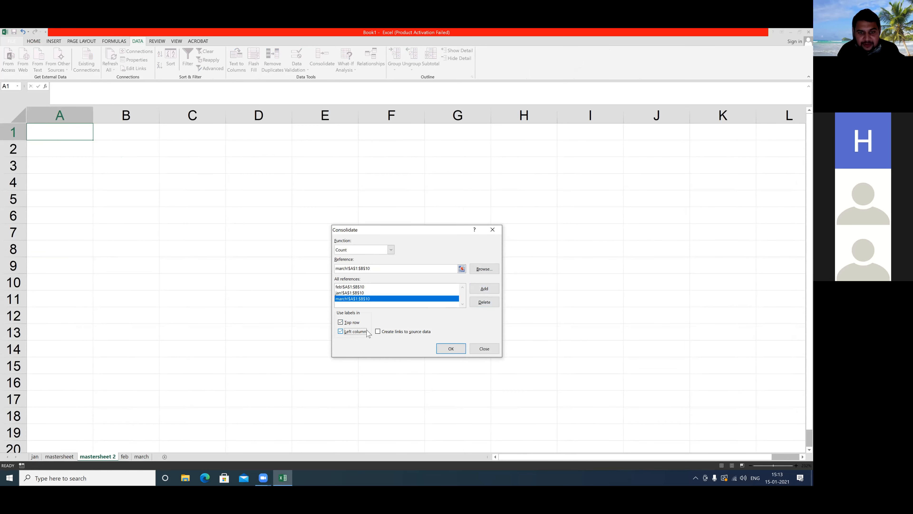
left_click(449, 348)
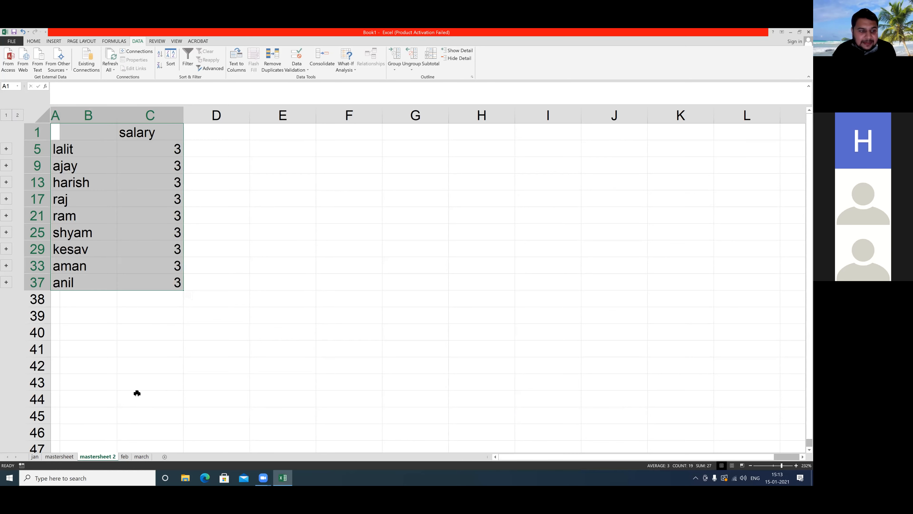
Step: Clear the salary in cell B5 of the jan sheet
left_click(35, 456)
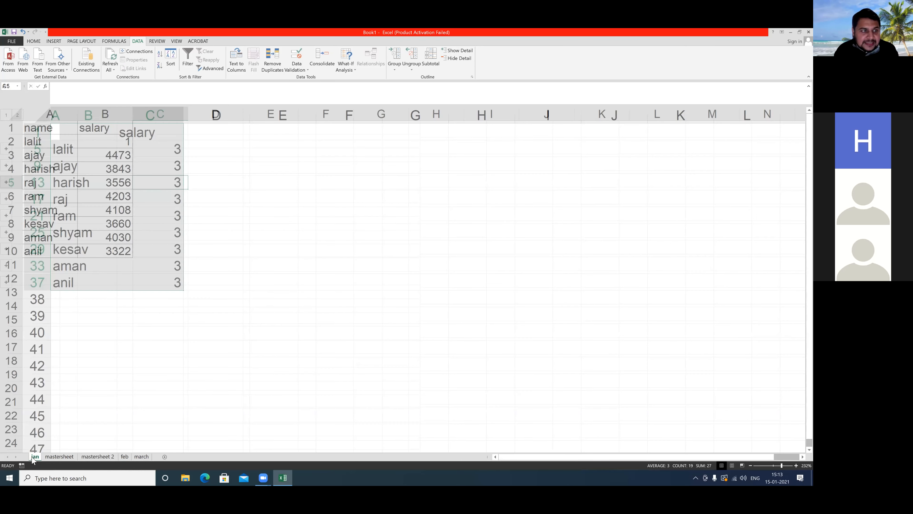
left_click(112, 182)
key("BackSpace")
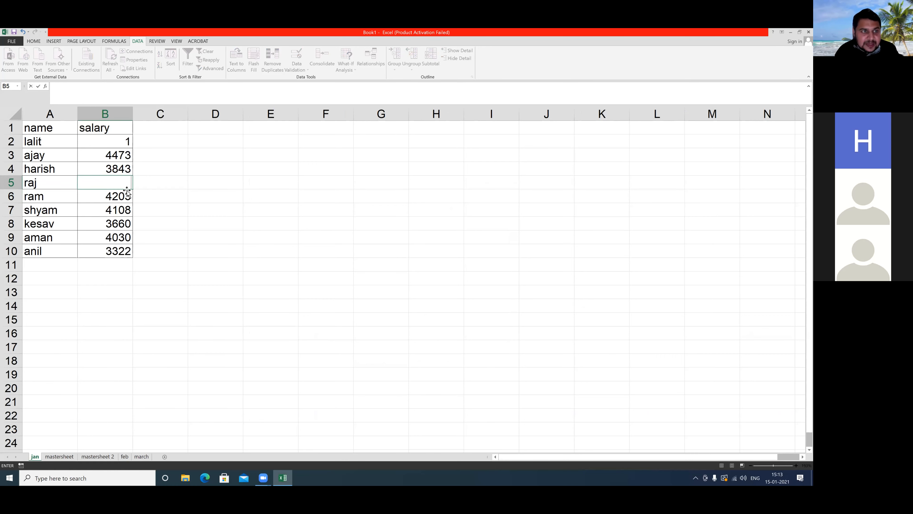
left_click(165, 220)
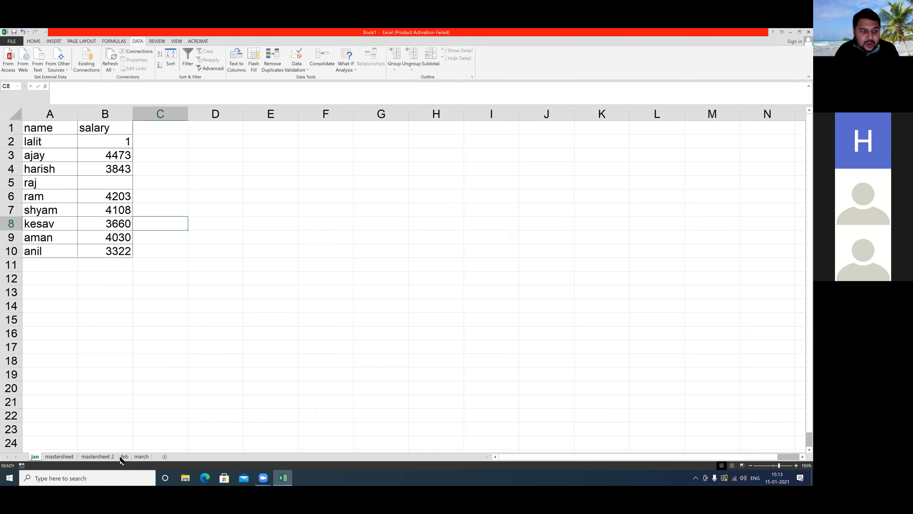
Step: Check the row 17 results in mastersheet 2 and mastersheet against the emptied cell in the jan sheet
left_click(96, 459)
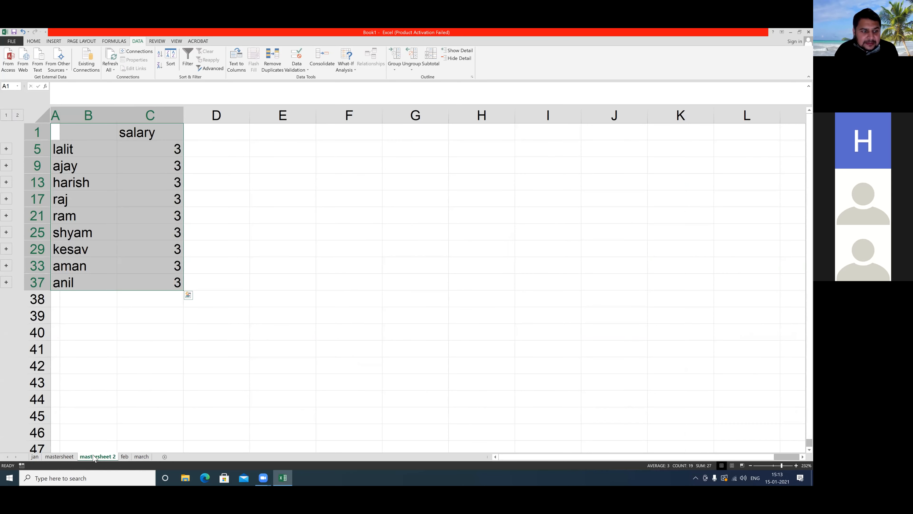
left_click(129, 370)
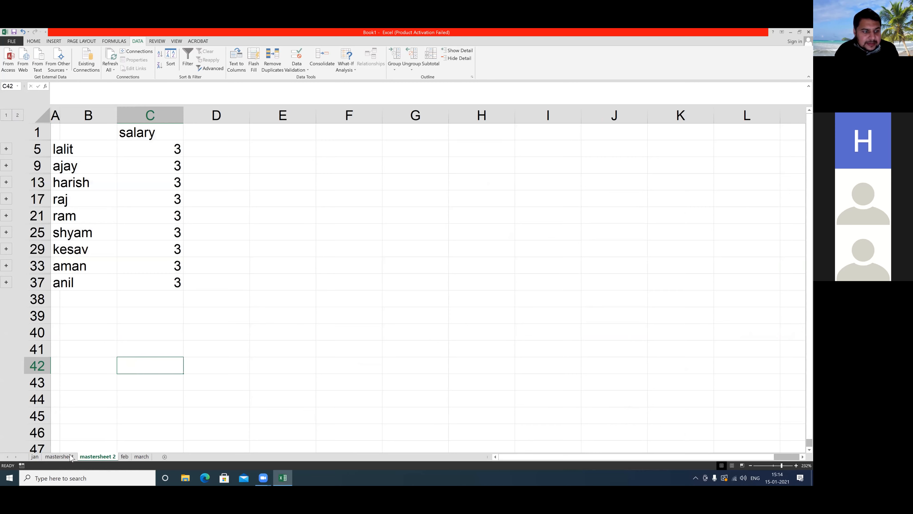
left_click(58, 457)
left_click(135, 180)
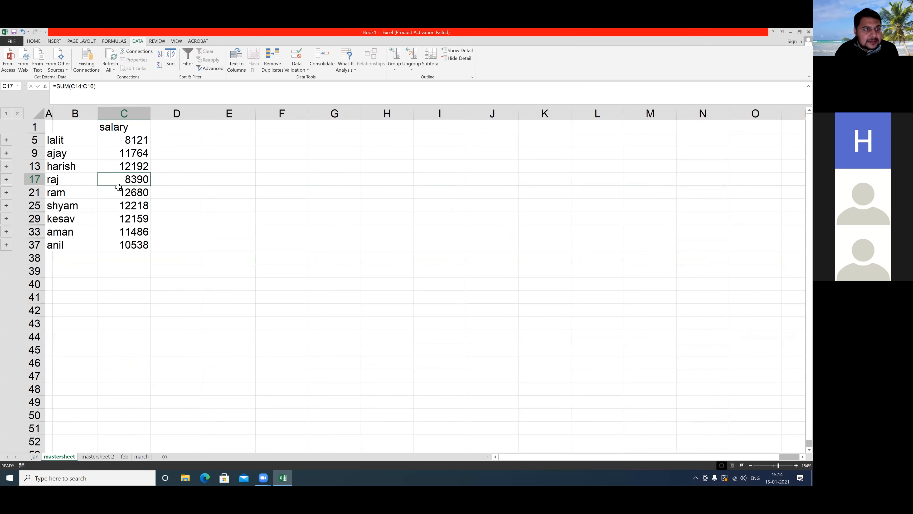
left_click(35, 457)
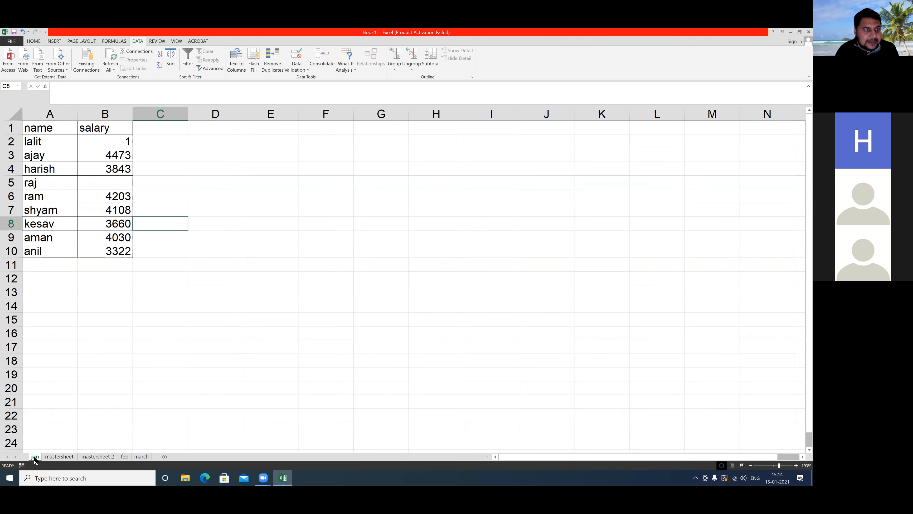
left_click(96, 457)
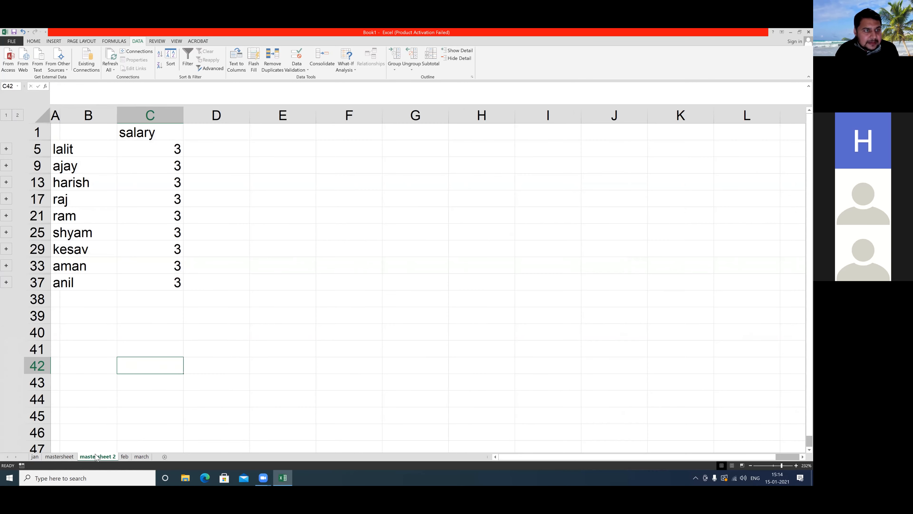
Step: Clear the salary in cell B5 of the feb sheet
left_click(125, 457)
left_click(116, 183)
key("Delete")
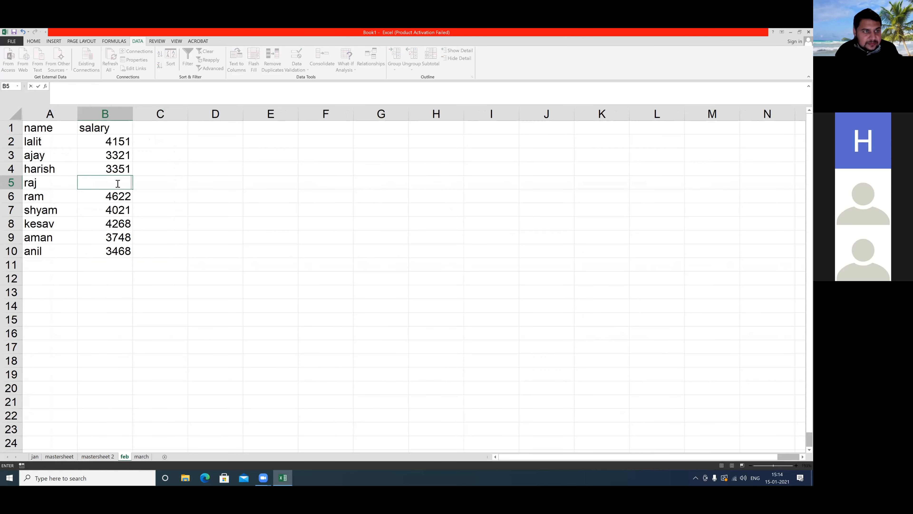
left_click(180, 224)
Step: Insert a new sheet after march and examine the count formulas in C17, C21 and C25 of mastersheet 2
left_click(142, 456)
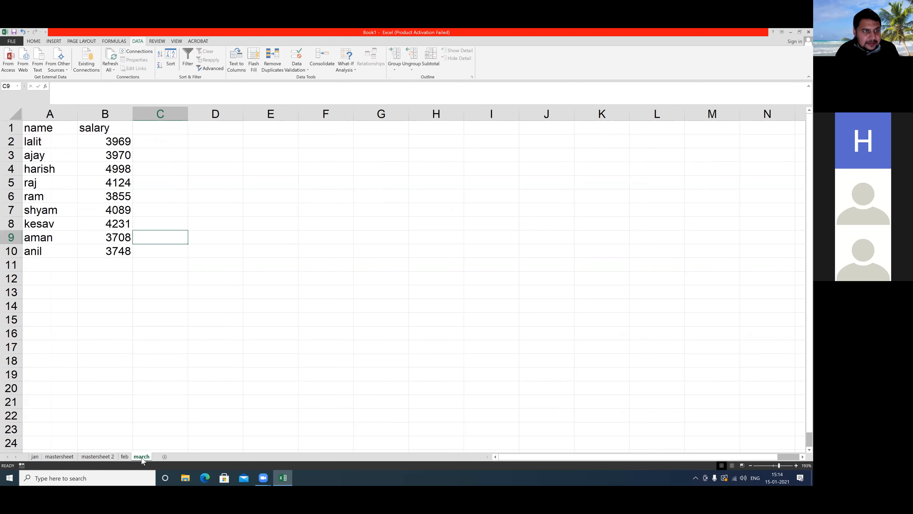
left_click(164, 456)
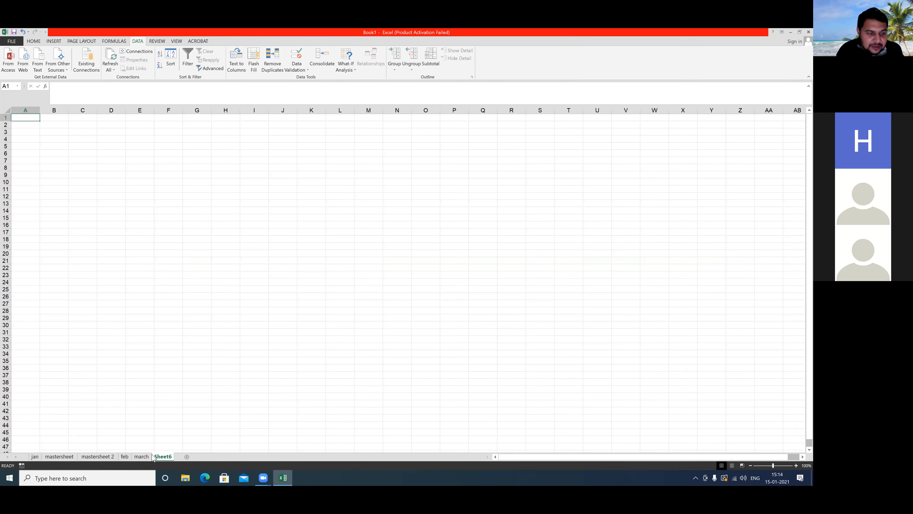
left_click(100, 457)
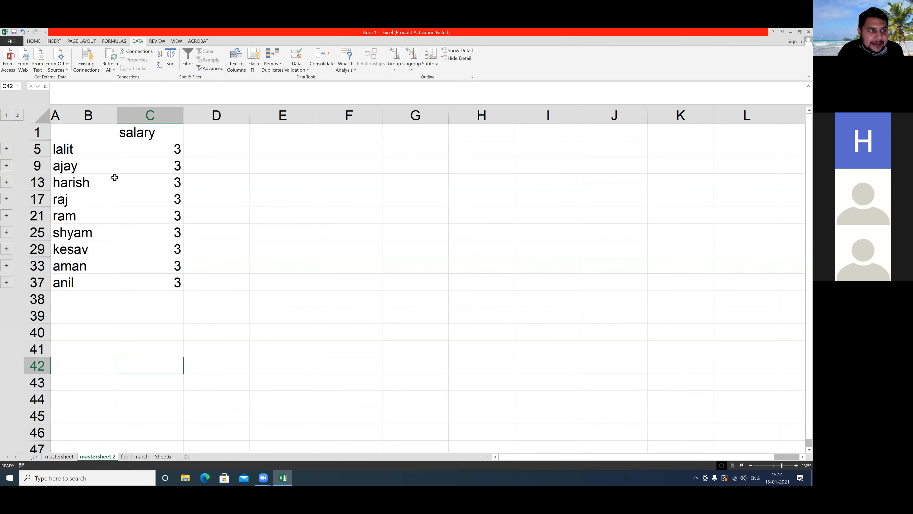
left_click(143, 202)
left_click(144, 216)
left_click(148, 230)
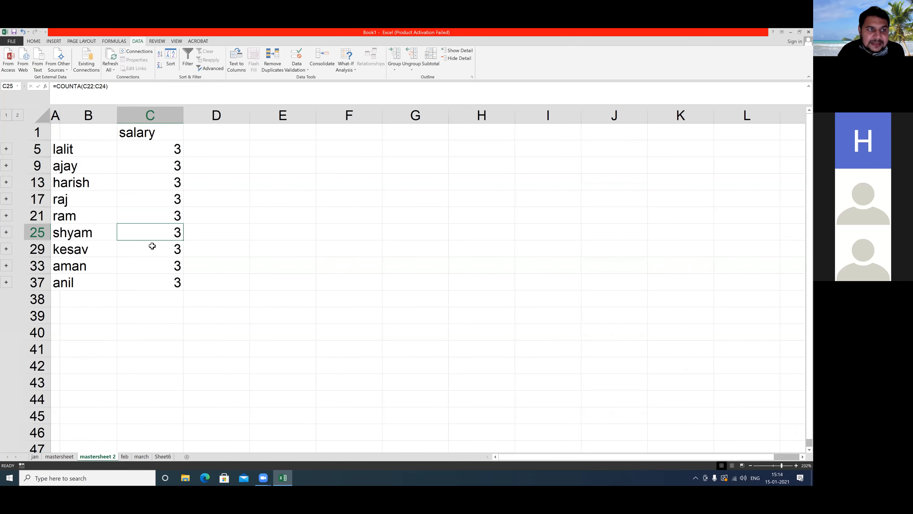
Step: Start a consolidation at cell A1 of Sheet6 with the Count Numbers function
left_click(161, 457)
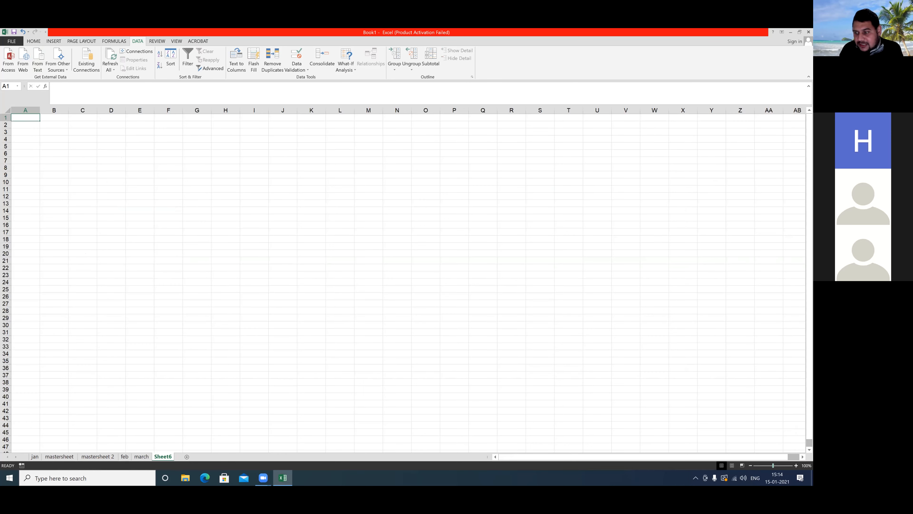
scroll(590, 308, "up", 12, "ctrl")
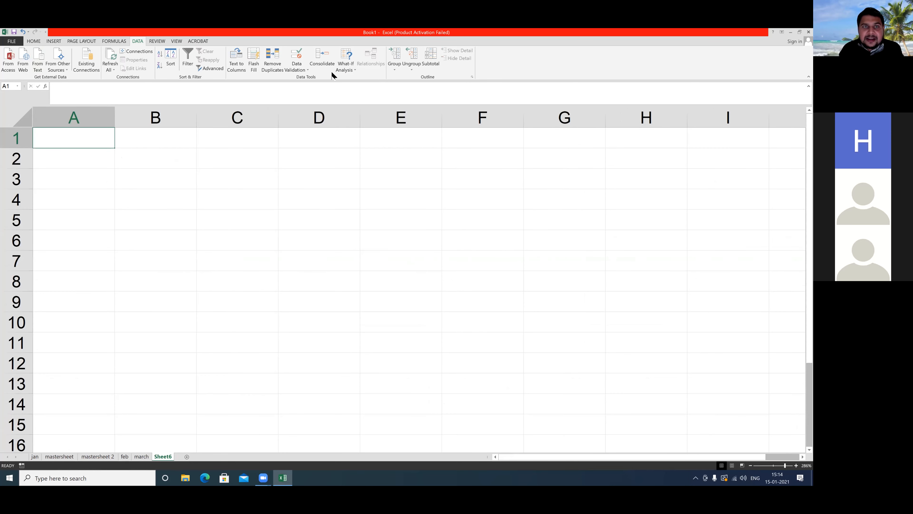
left_click(317, 58)
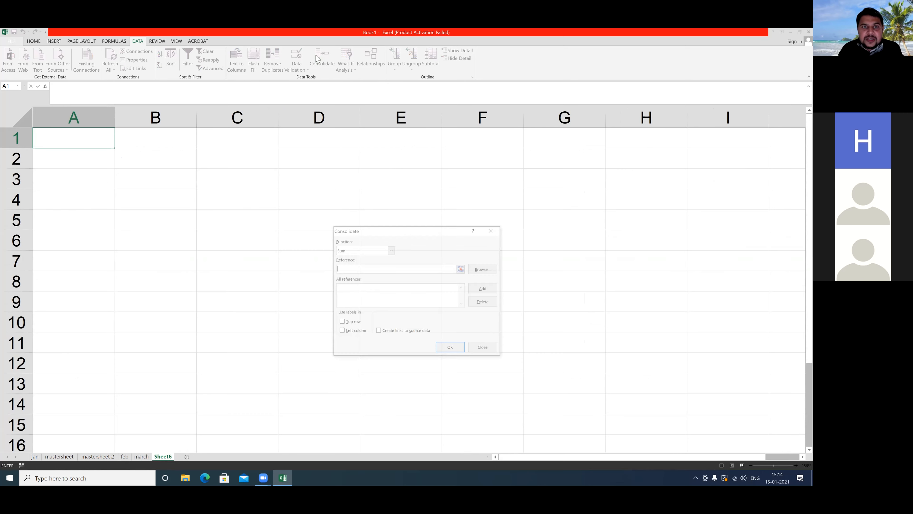
left_click(391, 249)
left_click(340, 266)
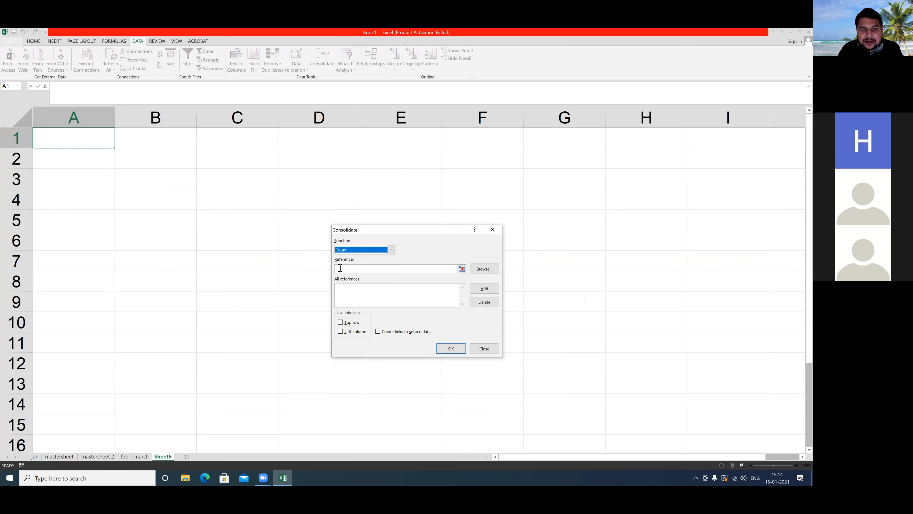
left_click(340, 268)
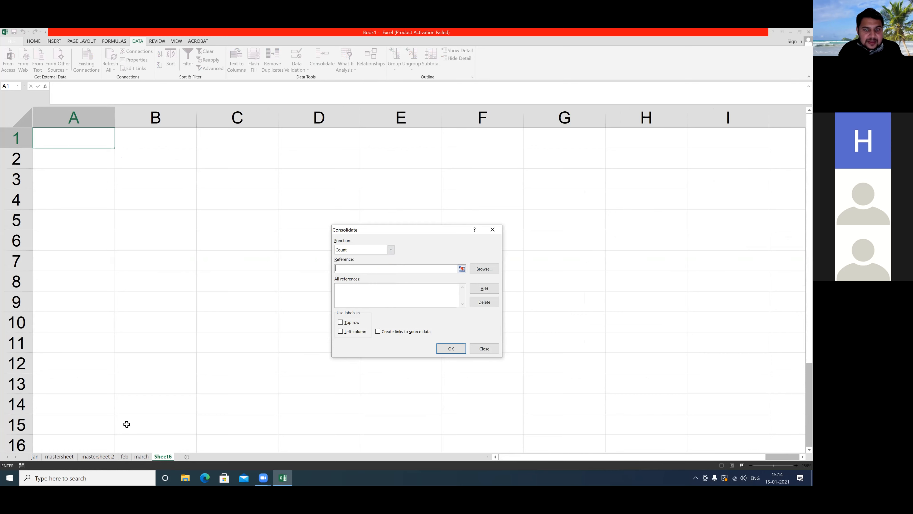
left_click(391, 249)
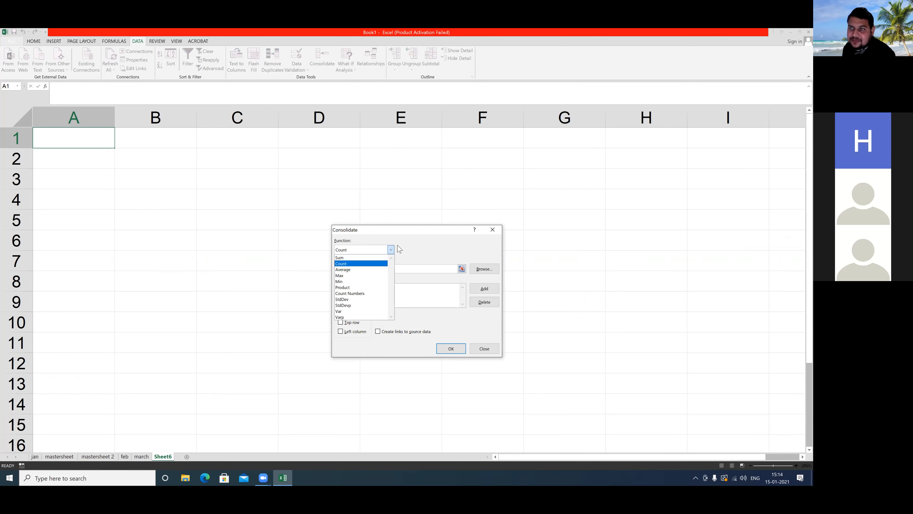
left_click(363, 294)
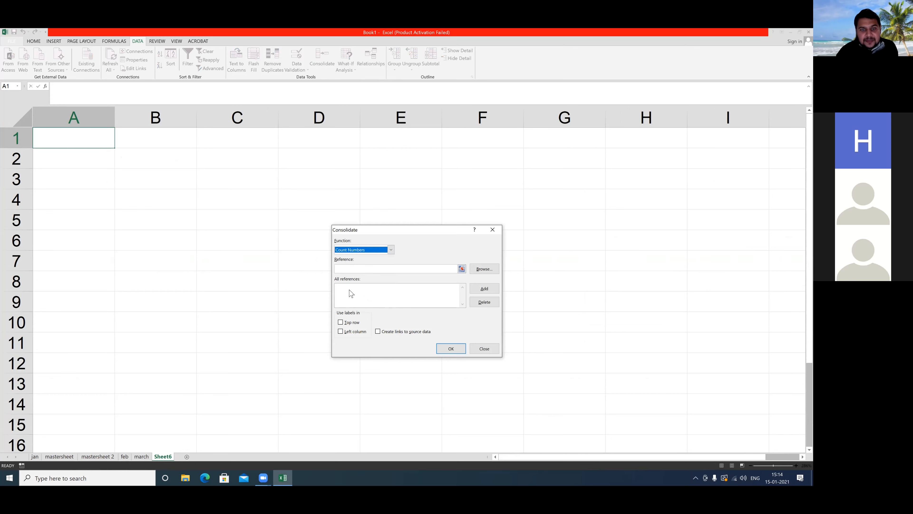
Step: Add A1:B10 from the jan, feb and march sheets as references and run the consolidation without labels or source links
left_click(342, 269)
left_click(33, 457)
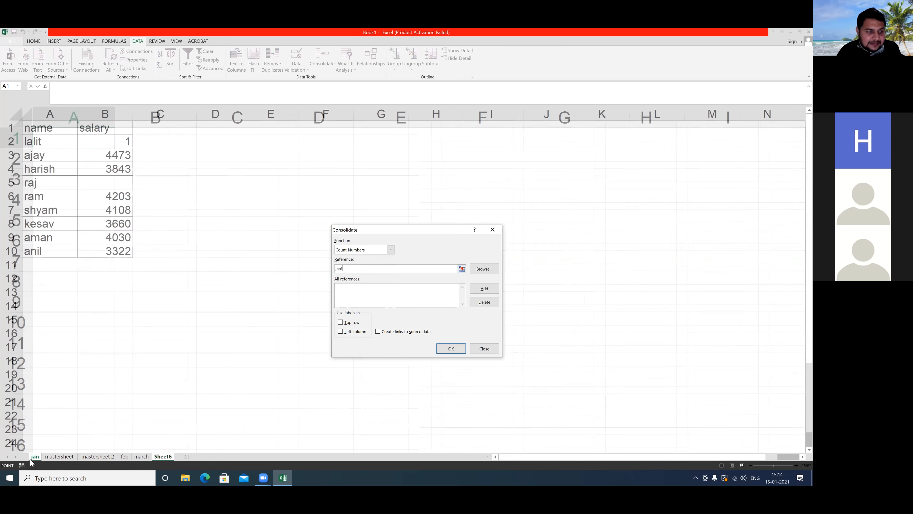
left_click_drag(43, 129, 120, 252)
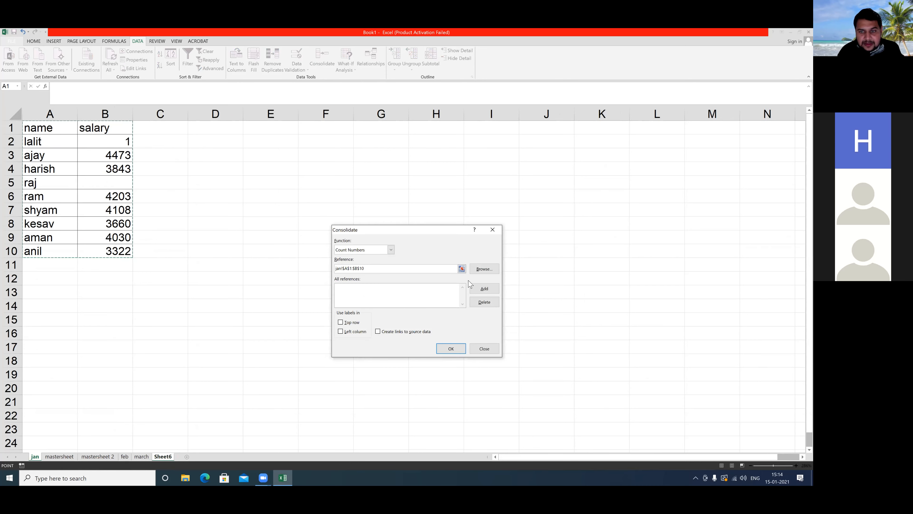
left_click(483, 288)
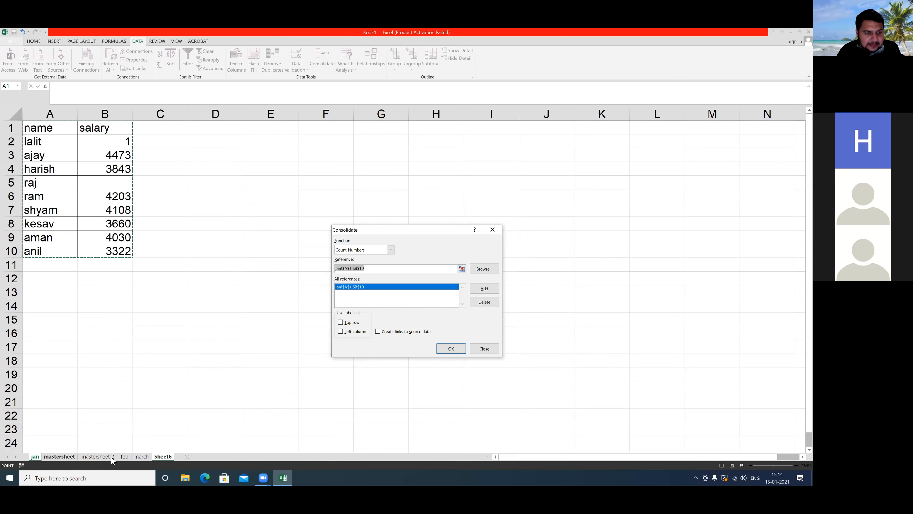
left_click(124, 456)
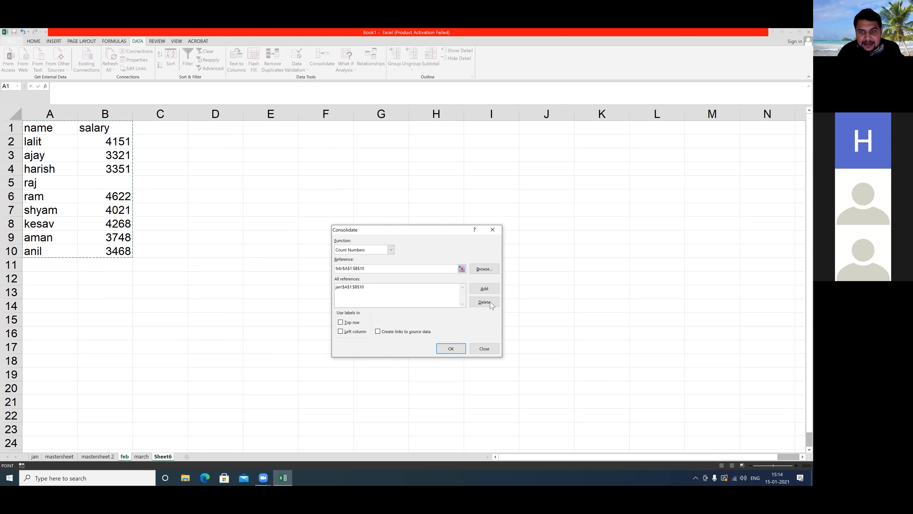
left_click(484, 288)
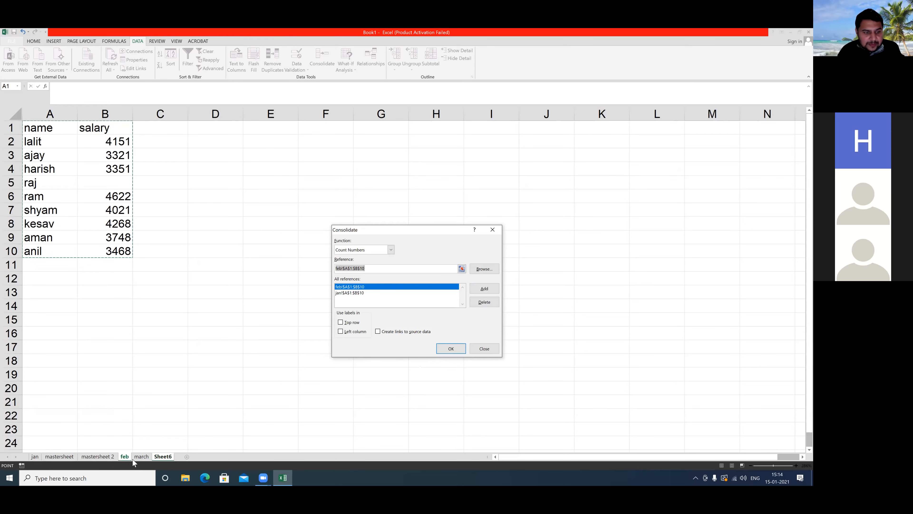
left_click(140, 456)
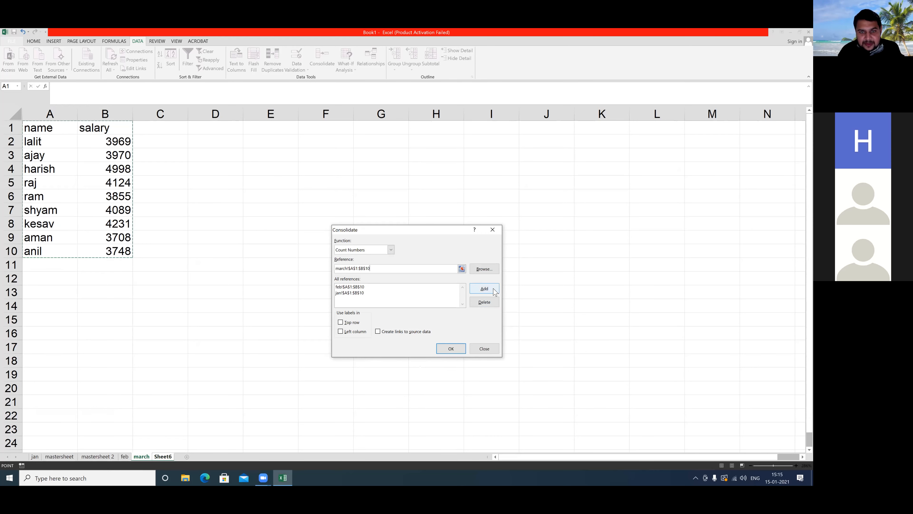
left_click(486, 289)
left_click(446, 352)
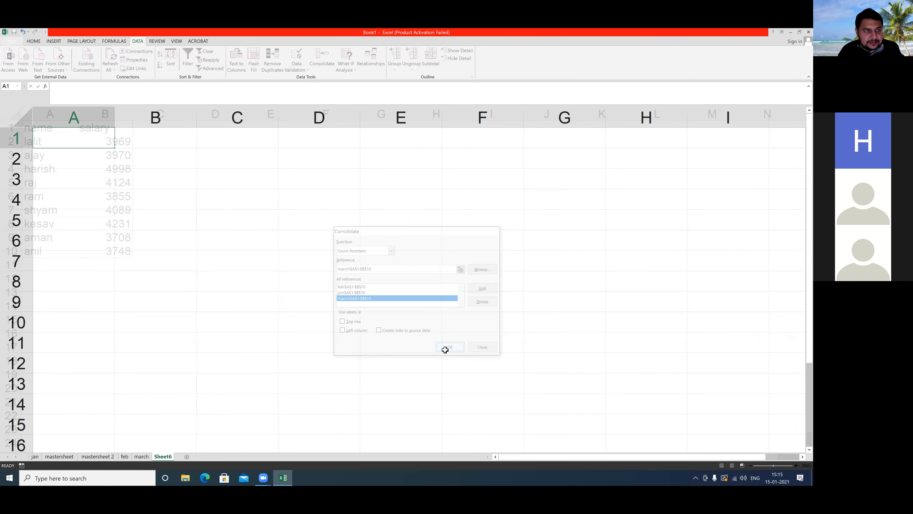
Step: Check the result in cell B5 of Sheet6, review the available consolidation functions, and close the dialog without changes
left_click(159, 216)
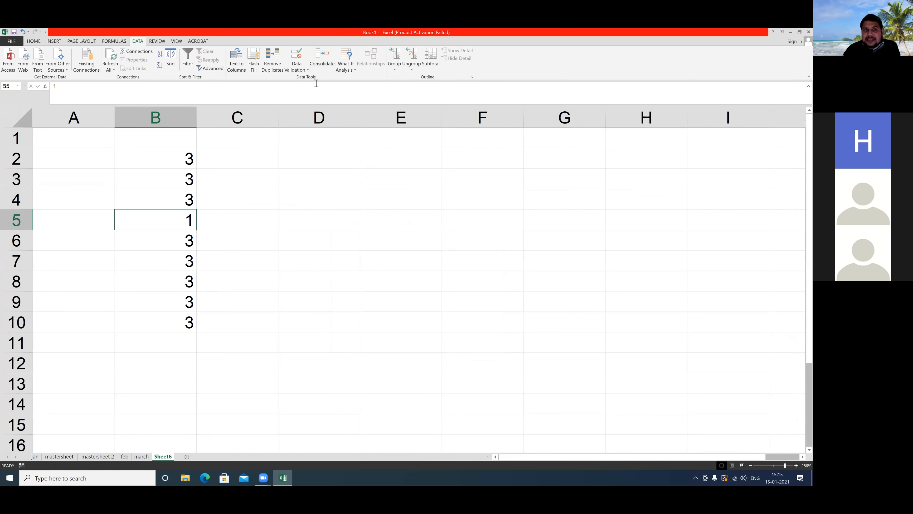
left_click(322, 58)
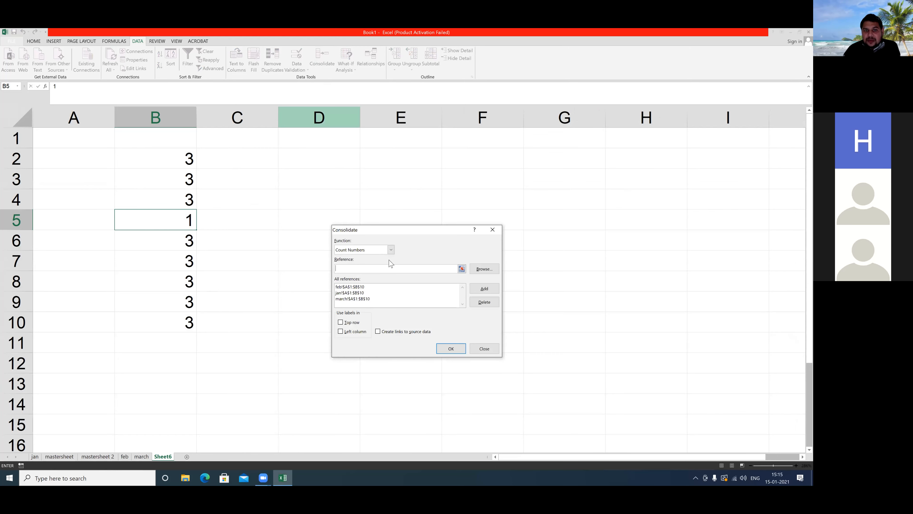
left_click(391, 249)
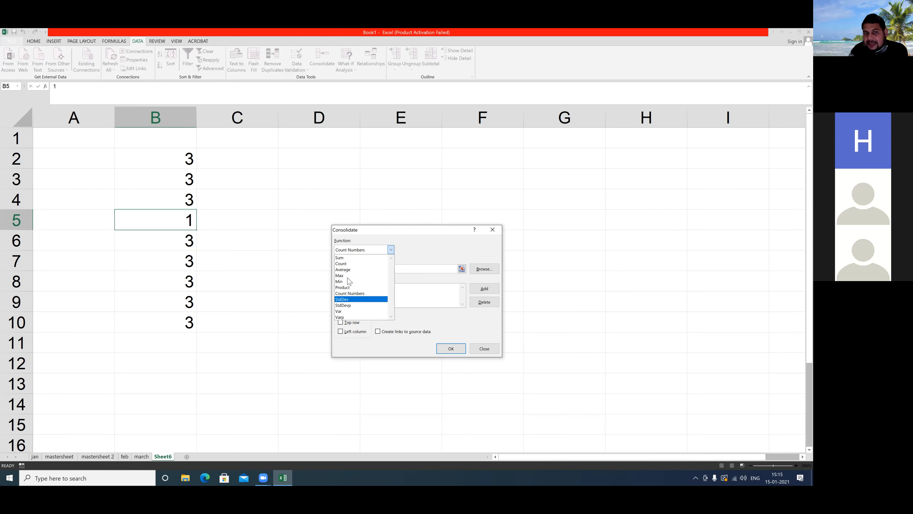
left_click(497, 232)
left_click(497, 232)
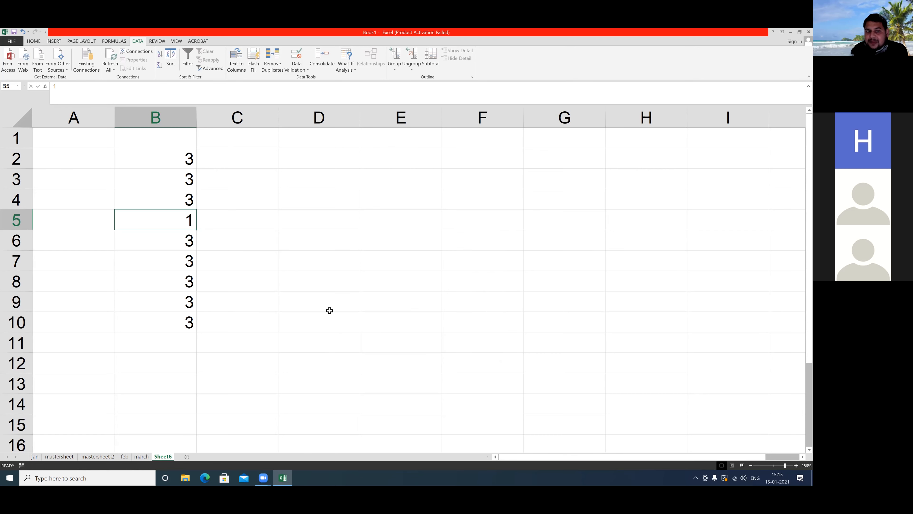